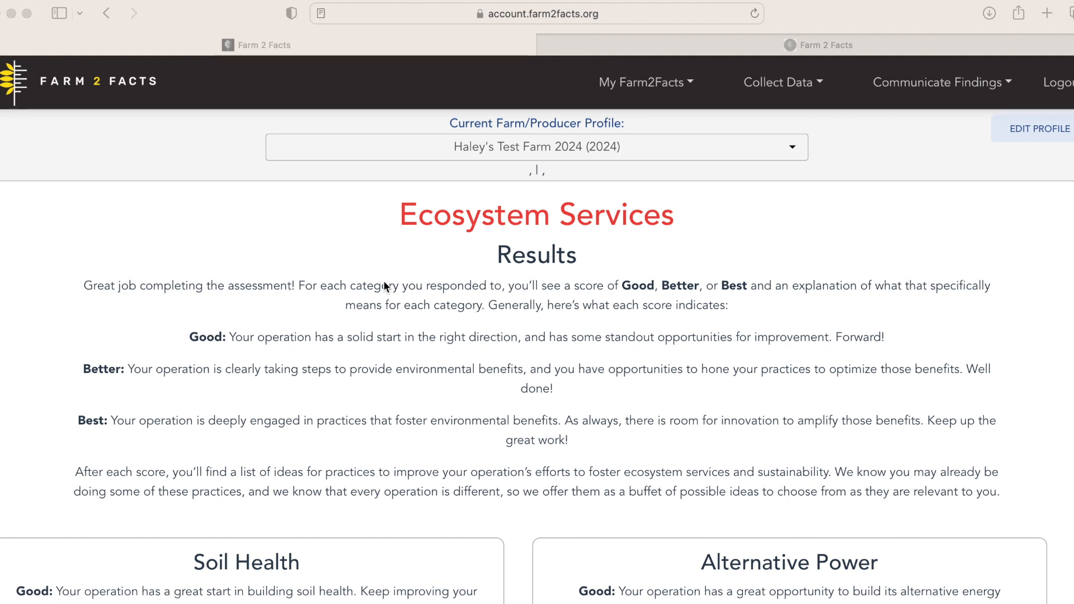
{"action": "left_click", "coordinate": [762, 84]}
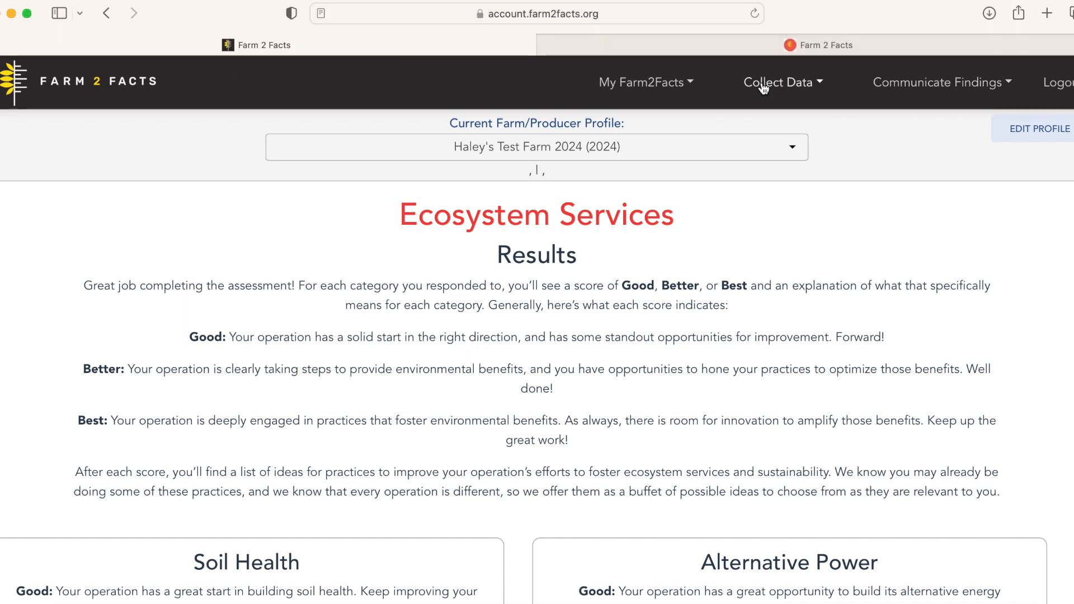
{"action": "left_click", "coordinate": [764, 87]}
{"action": "left_click", "coordinate": [858, 227]}
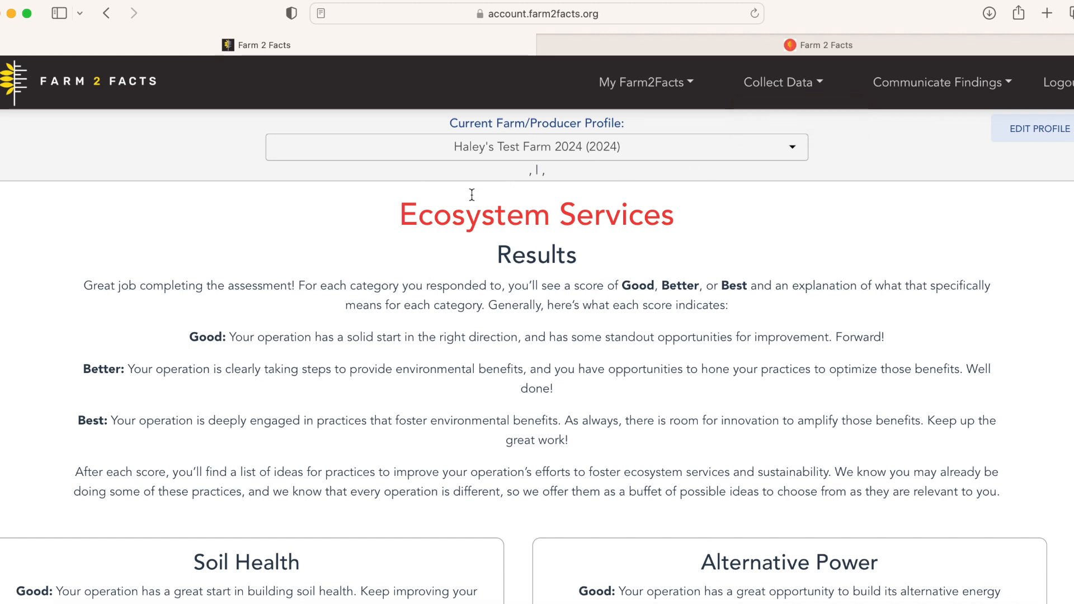
- Review the Ecosystem Services results page, including the Good, Better and Best score explanations and the layout of category cards
{"action": "scroll", "coordinate": [463, 335], "scroll_direction": "down", "scroll_amount": 3}
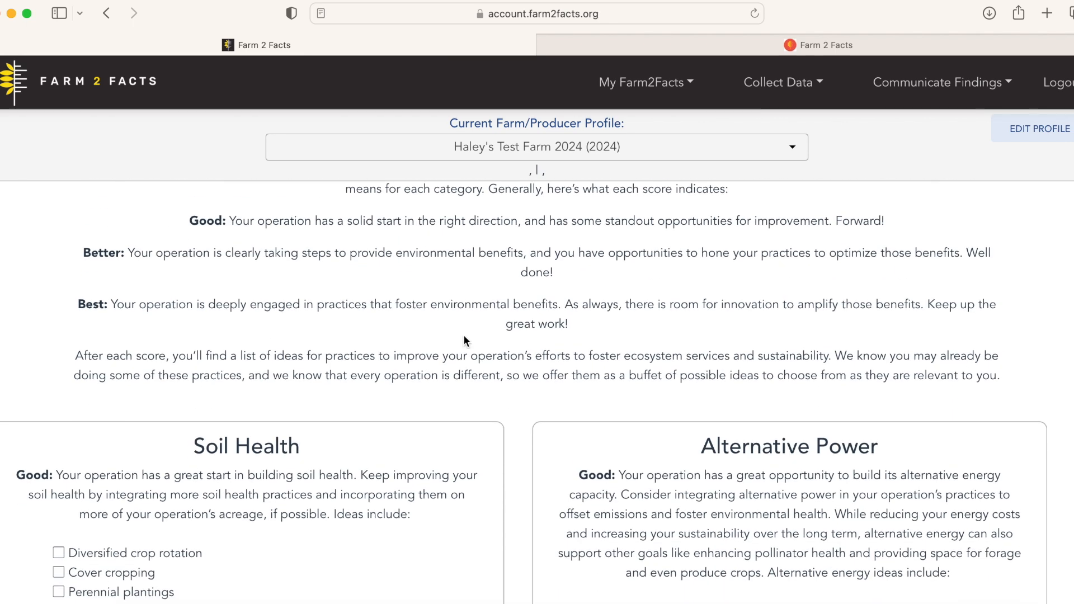
{"action": "scroll", "coordinate": [463, 336], "scroll_direction": "down", "scroll_amount": 5}
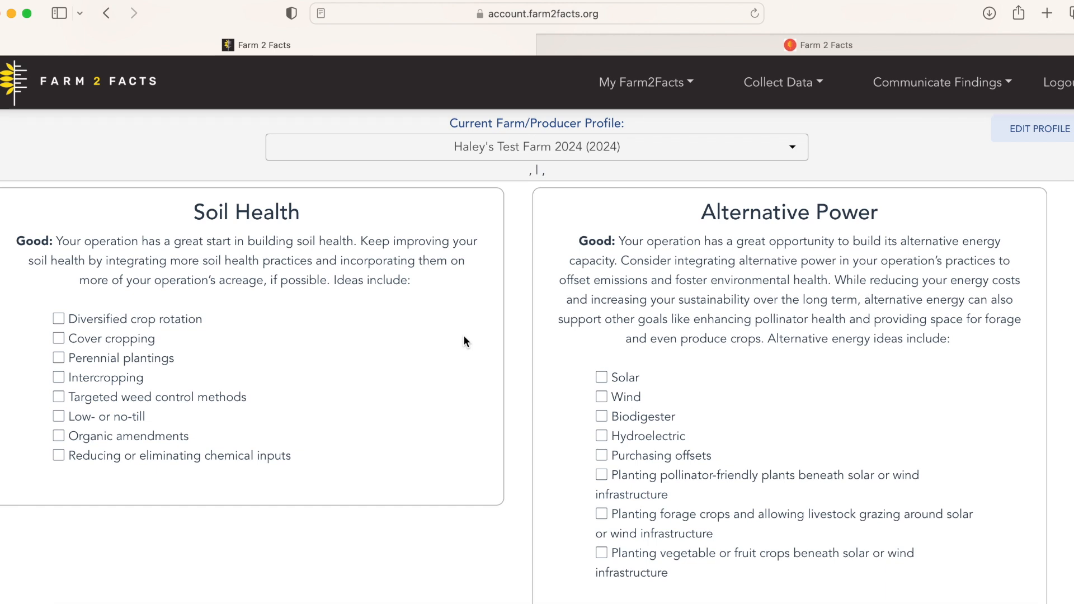
{"action": "scroll", "coordinate": [464, 335], "scroll_direction": "down", "scroll_amount": 8}
{"action": "scroll", "coordinate": [464, 337], "scroll_direction": "up", "scroll_amount": 6}
{"action": "scroll", "coordinate": [464, 337], "scroll_direction": "up", "scroll_amount": 4}
{"action": "scroll", "coordinate": [464, 338], "scroll_direction": "up", "scroll_amount": 5}
{"action": "scroll", "coordinate": [464, 336], "scroll_direction": "up", "scroll_amount": 5}
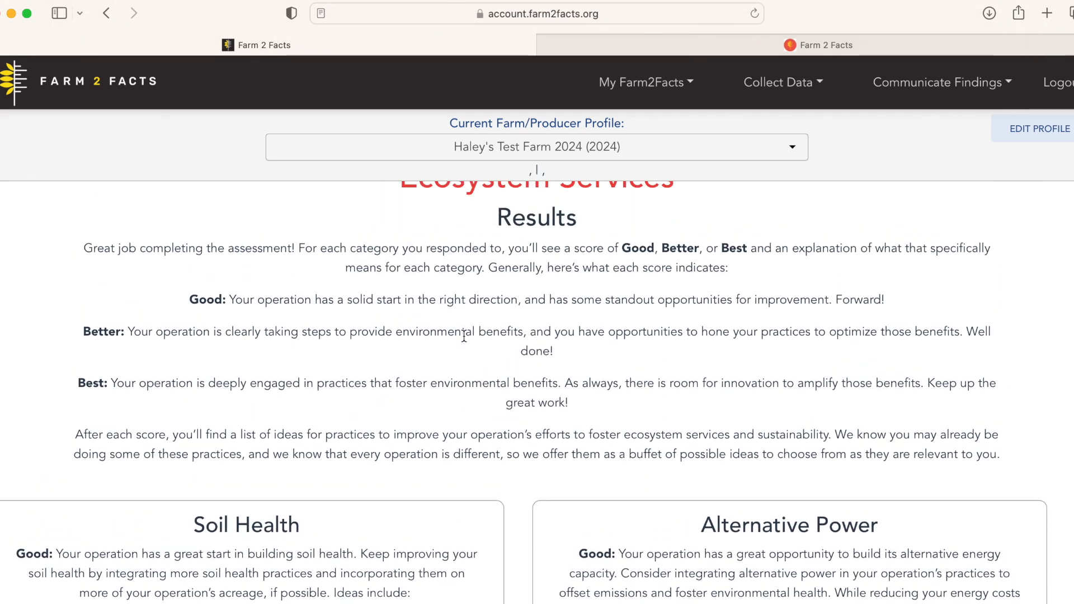
{"action": "scroll", "coordinate": [464, 338], "scroll_direction": "up", "scroll_amount": 1}
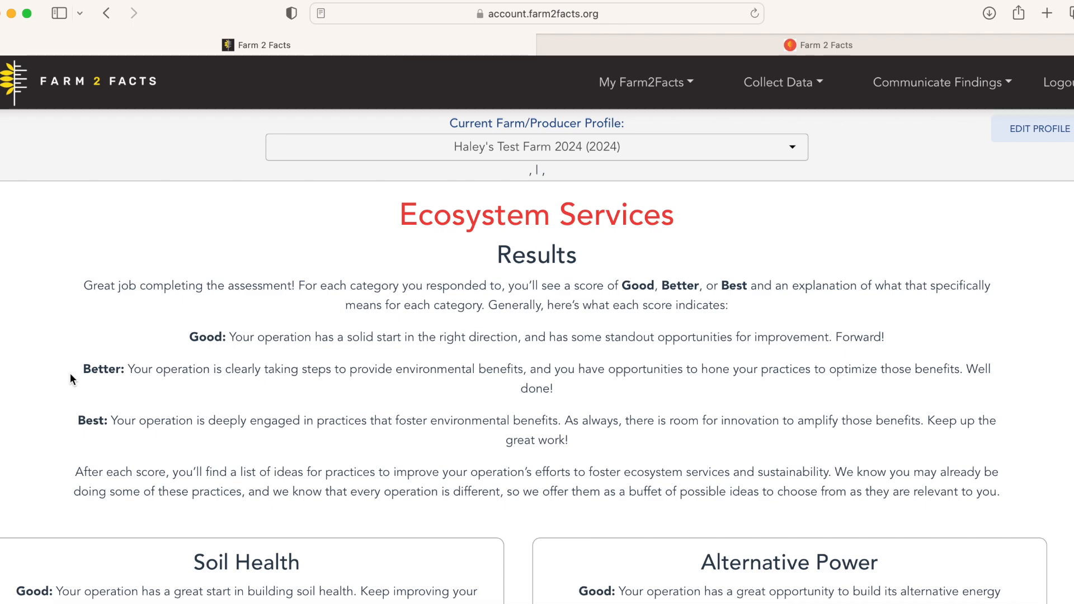
- Examine the scores and suggested practices for Soil Health, Alternative Power, Hauling to Markets, Farm Infrastructure and Machinery, and Biodiversity
{"action": "scroll", "coordinate": [244, 395], "scroll_direction": "down", "scroll_amount": 5}
{"action": "scroll", "coordinate": [244, 396], "scroll_direction": "down", "scroll_amount": 2}
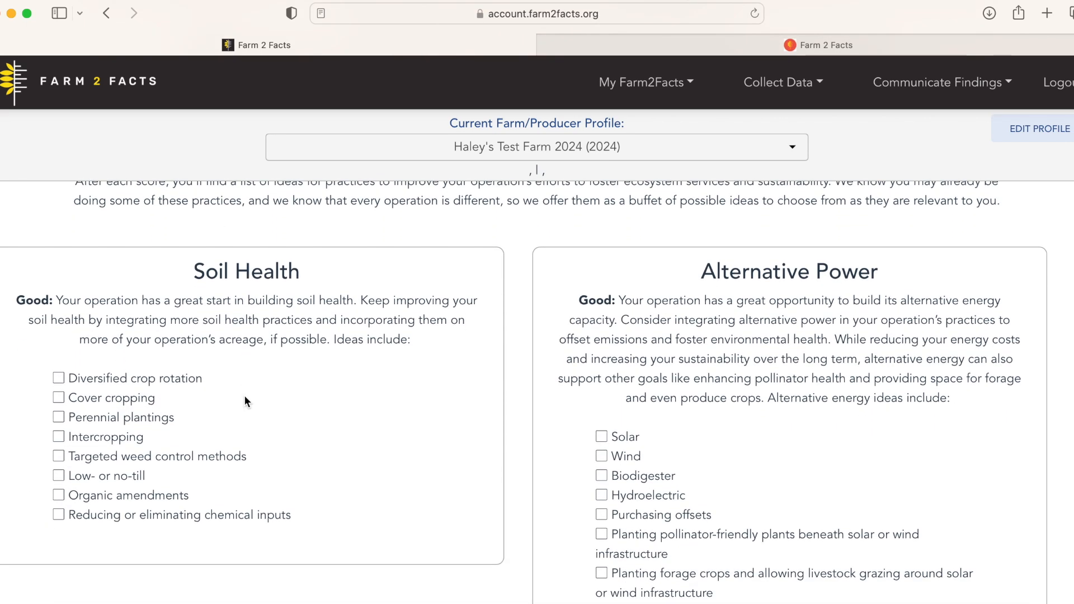
{"action": "scroll", "coordinate": [244, 399], "scroll_direction": "down", "scroll_amount": 1}
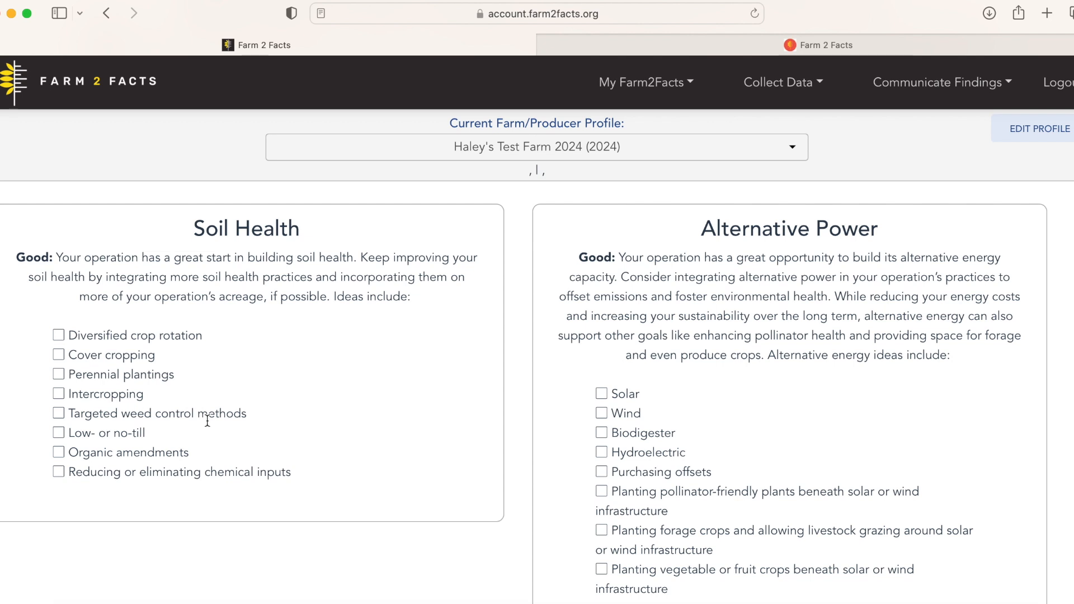
{"action": "scroll", "coordinate": [207, 421], "scroll_direction": "down", "scroll_amount": 1}
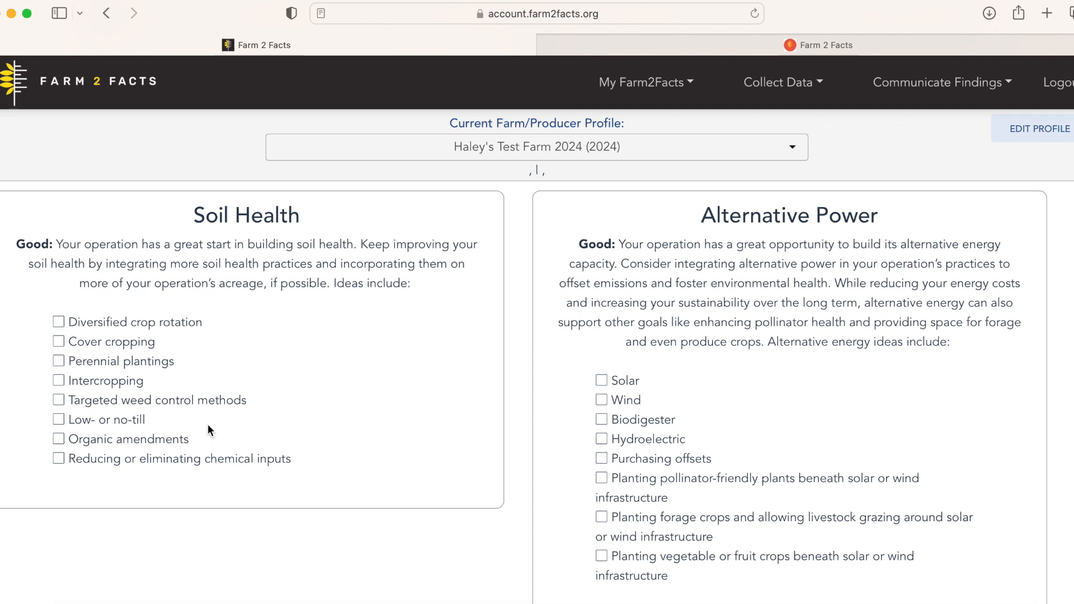
{"action": "scroll", "coordinate": [207, 424], "scroll_direction": "down", "scroll_amount": 5}
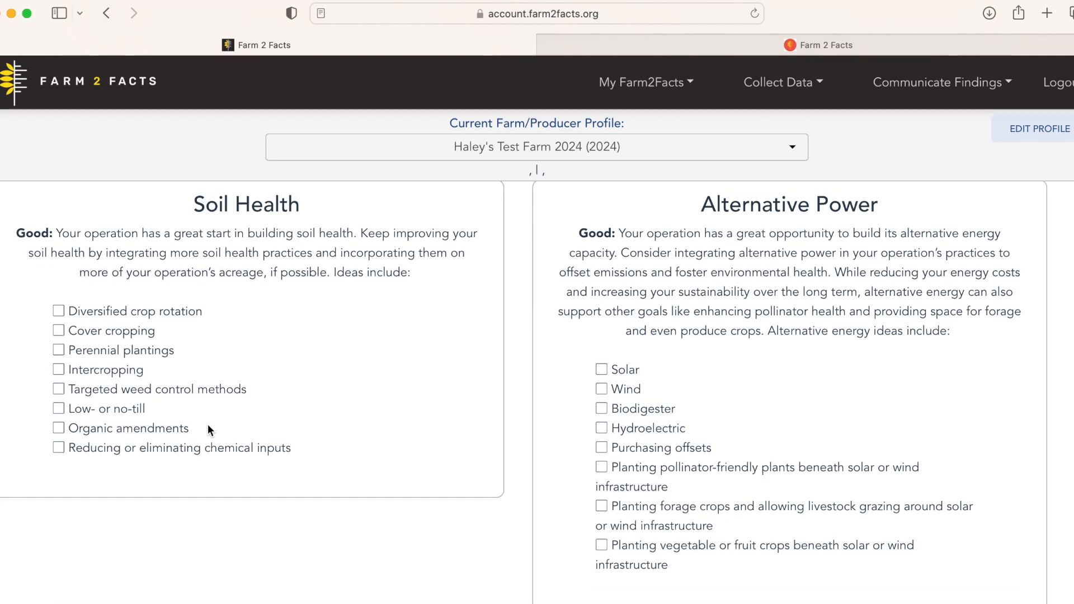
{"action": "scroll", "coordinate": [207, 425], "scroll_direction": "down", "scroll_amount": 3}
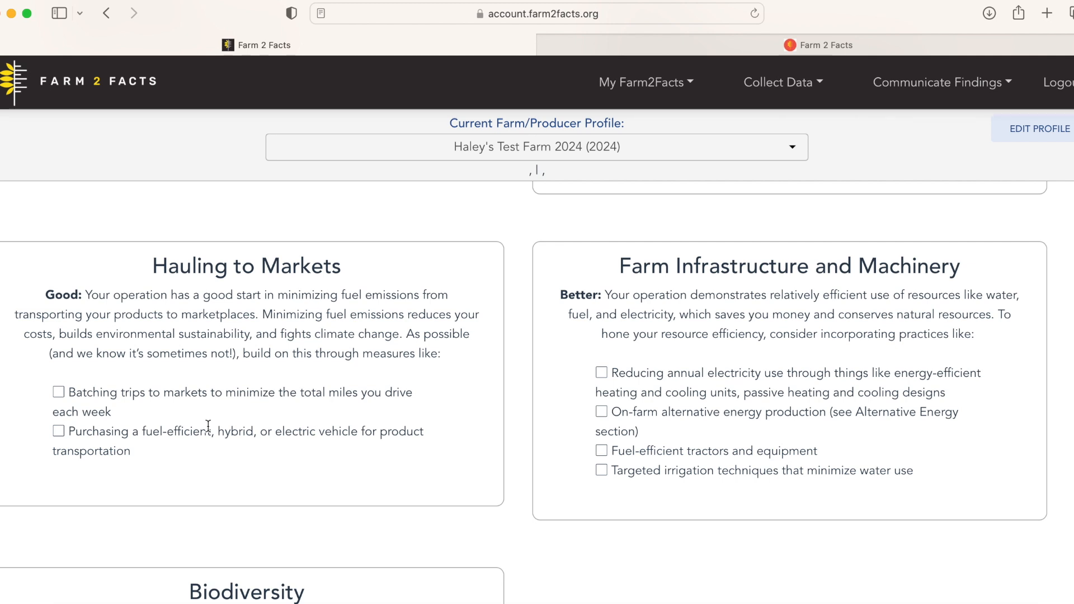
{"action": "scroll", "coordinate": [208, 426], "scroll_direction": "down", "scroll_amount": 1}
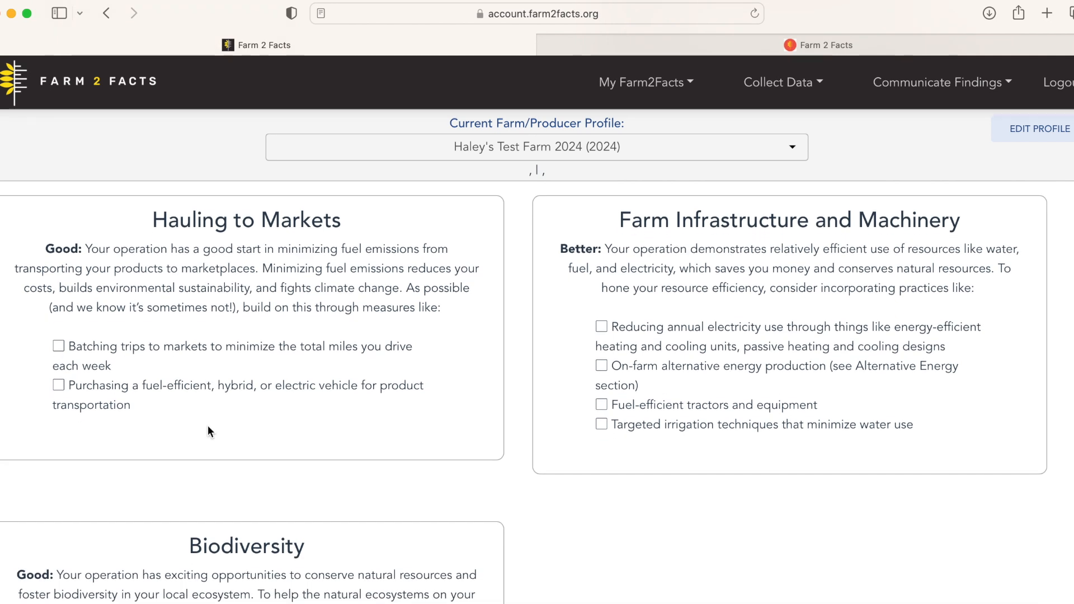
{"action": "scroll", "coordinate": [208, 431], "scroll_direction": "down", "scroll_amount": 1}
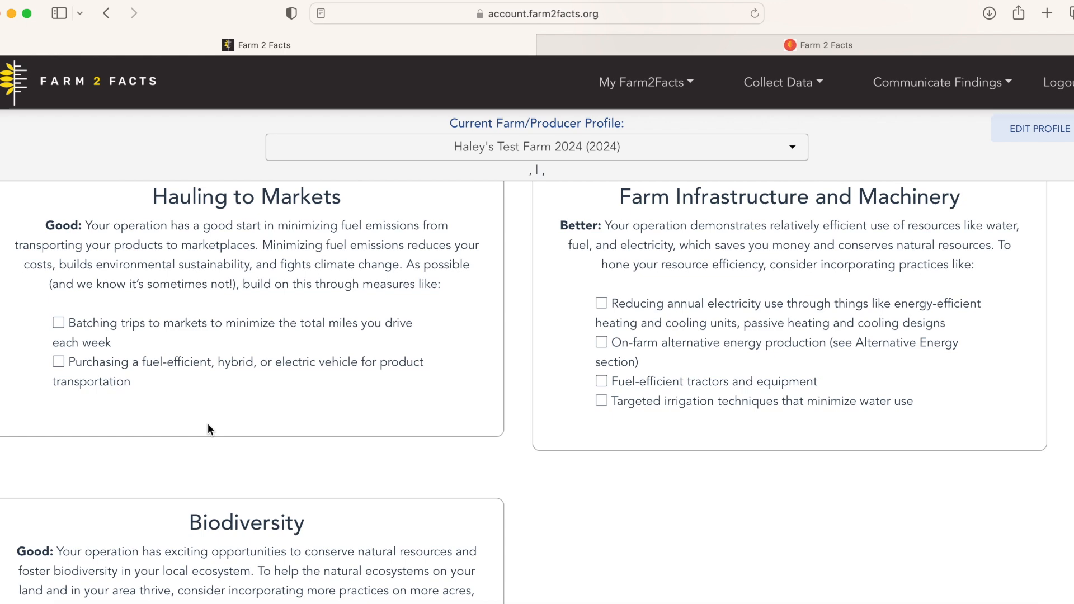
{"action": "scroll", "coordinate": [207, 423], "scroll_direction": "down", "scroll_amount": 3}
{"action": "scroll", "coordinate": [208, 424], "scroll_direction": "up", "scroll_amount": 1}
{"action": "scroll", "coordinate": [208, 424], "scroll_direction": "up", "scroll_amount": 3}
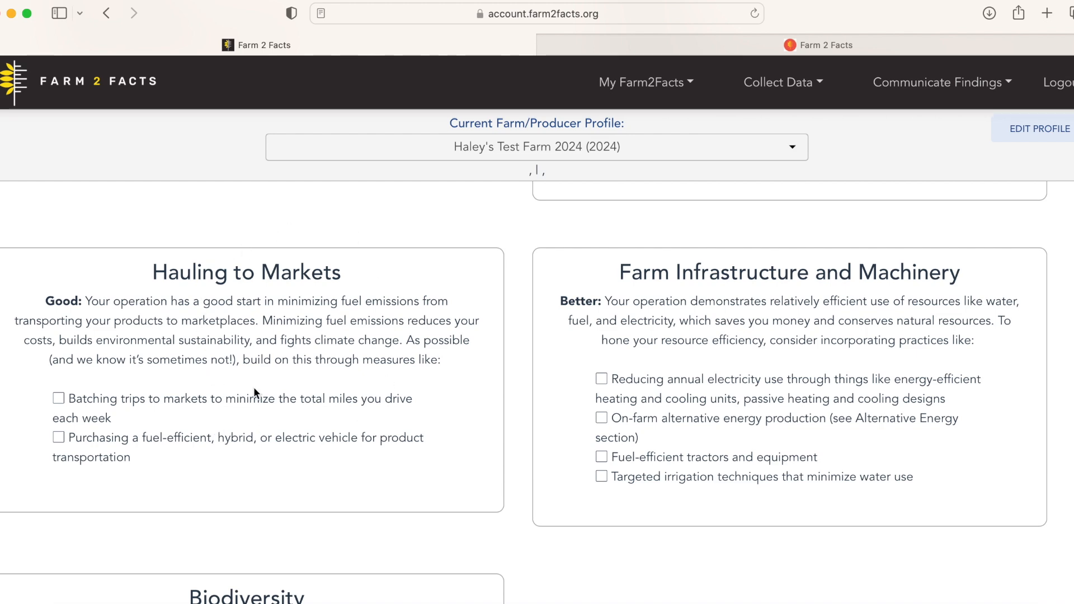
{"action": "scroll", "coordinate": [255, 392], "scroll_direction": "up", "scroll_amount": 5}
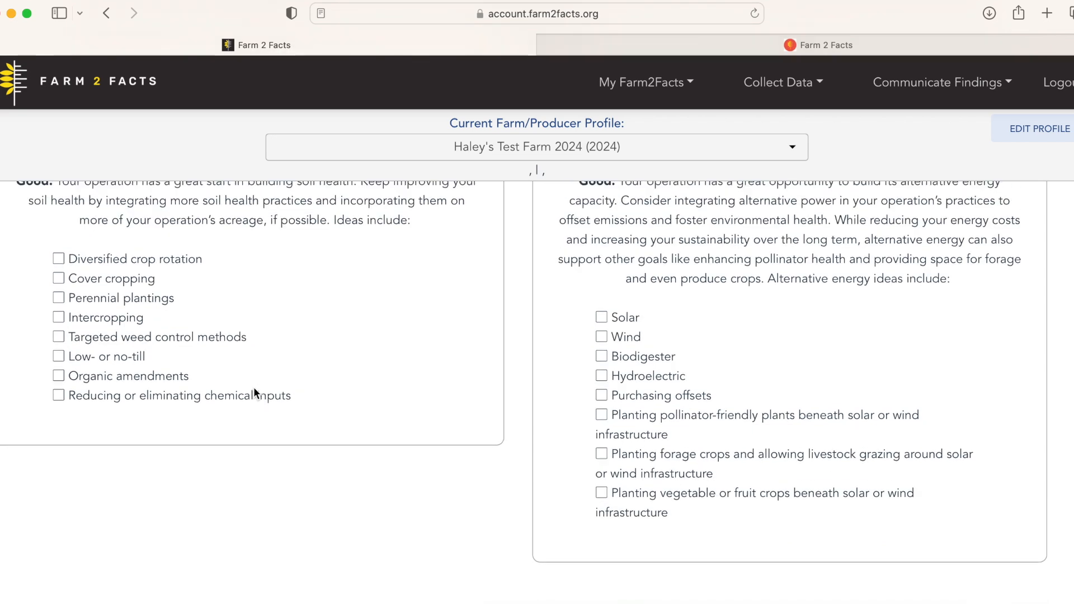
{"action": "scroll", "coordinate": [268, 391], "scroll_direction": "up", "scroll_amount": 2}
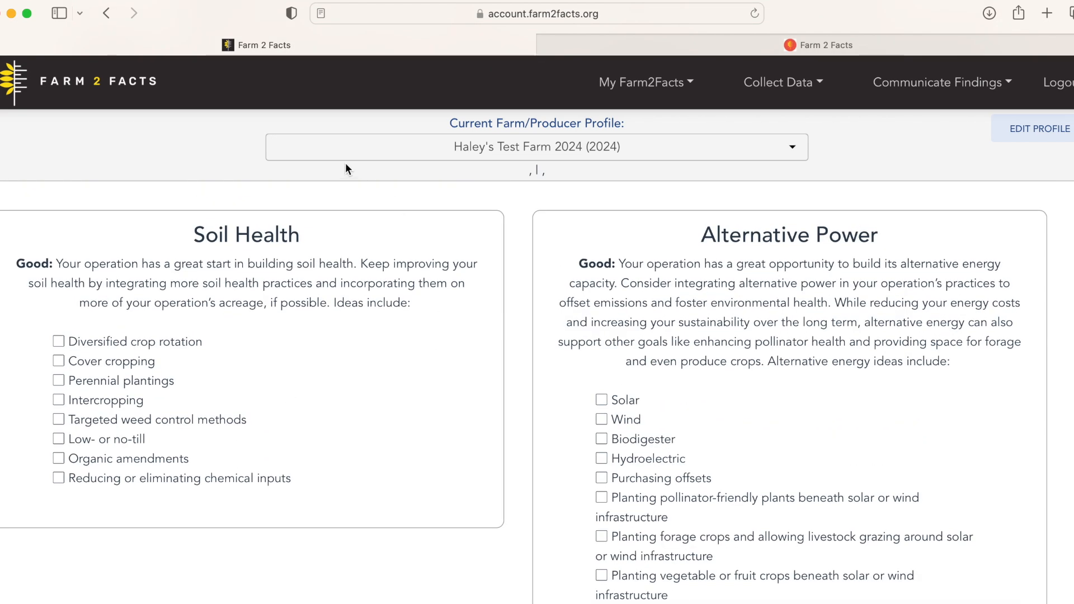
{"action": "scroll", "coordinate": [352, 347], "scroll_direction": "down", "scroll_amount": 4}
{"action": "scroll", "coordinate": [362, 328], "scroll_direction": "up", "scroll_amount": 10}
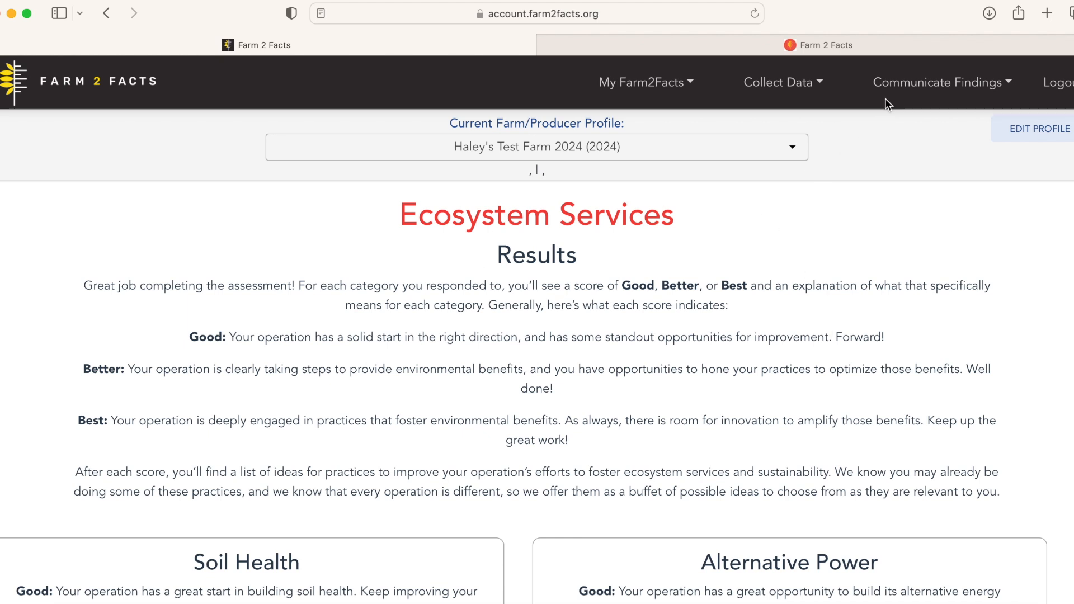
- Open the infographic builder and set the report's year heading to 2024
{"action": "left_click", "coordinate": [914, 96]}
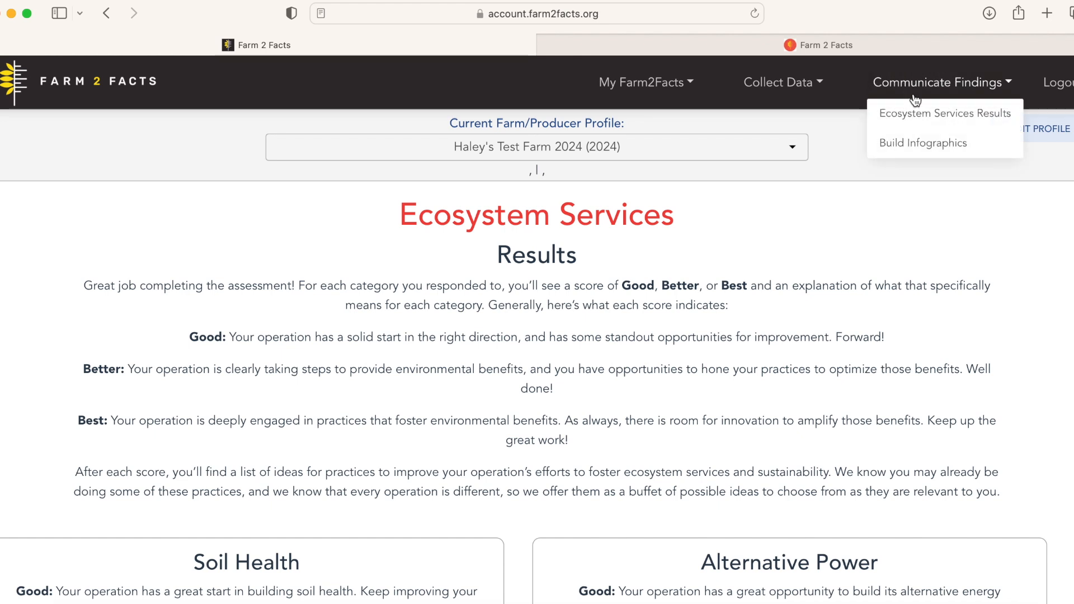
{"action": "left_click", "coordinate": [914, 146]}
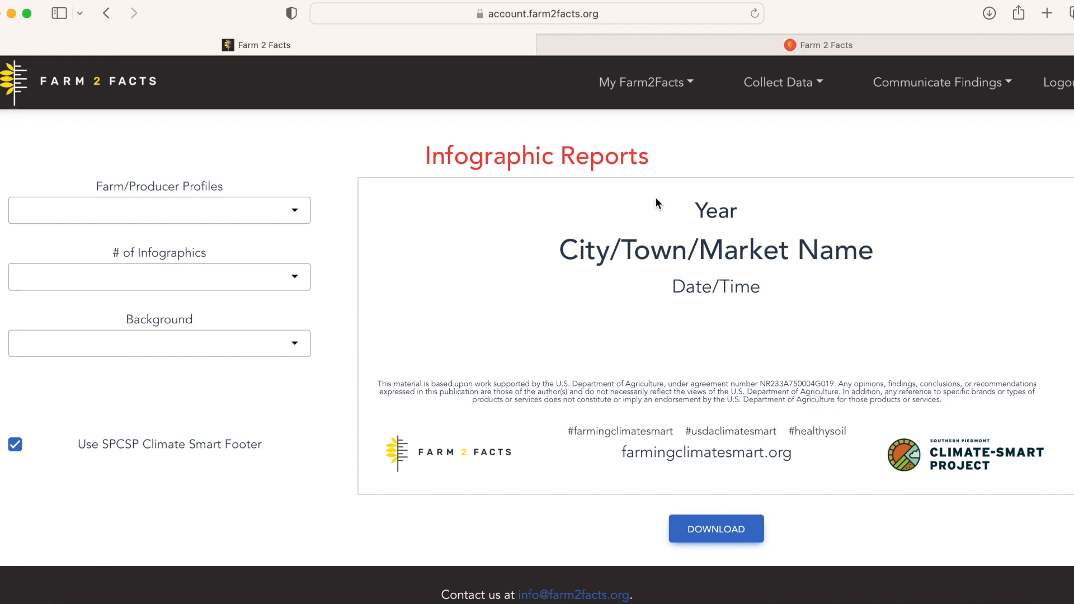
{"action": "left_click", "coordinate": [702, 216]}
{"action": "left_click", "coordinate": [634, 156]}
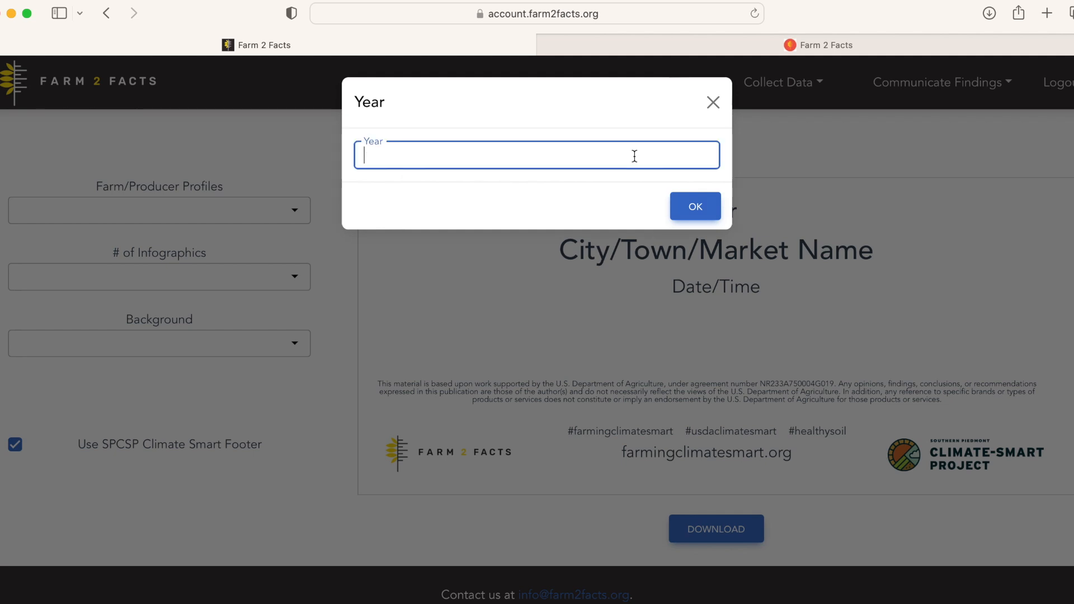
{"action": "type", "text": "2024"}
{"action": "left_click", "coordinate": [708, 209]}
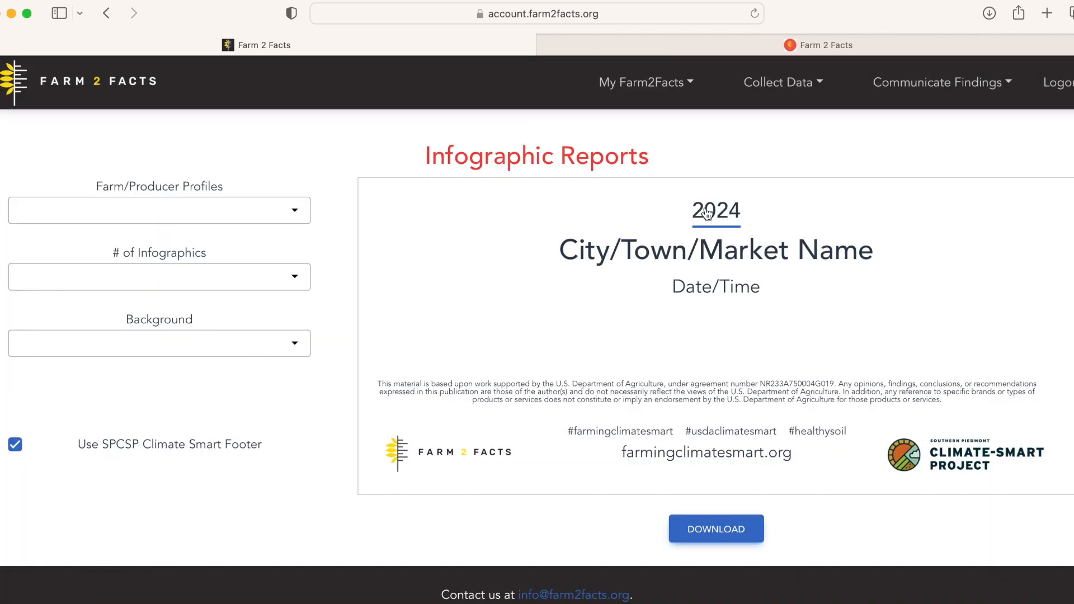
- Replace the City/Town/Market Name heading on the infographic with the farm's name
{"action": "left_click", "coordinate": [683, 268]}
{"action": "left_click", "coordinate": [567, 153]}
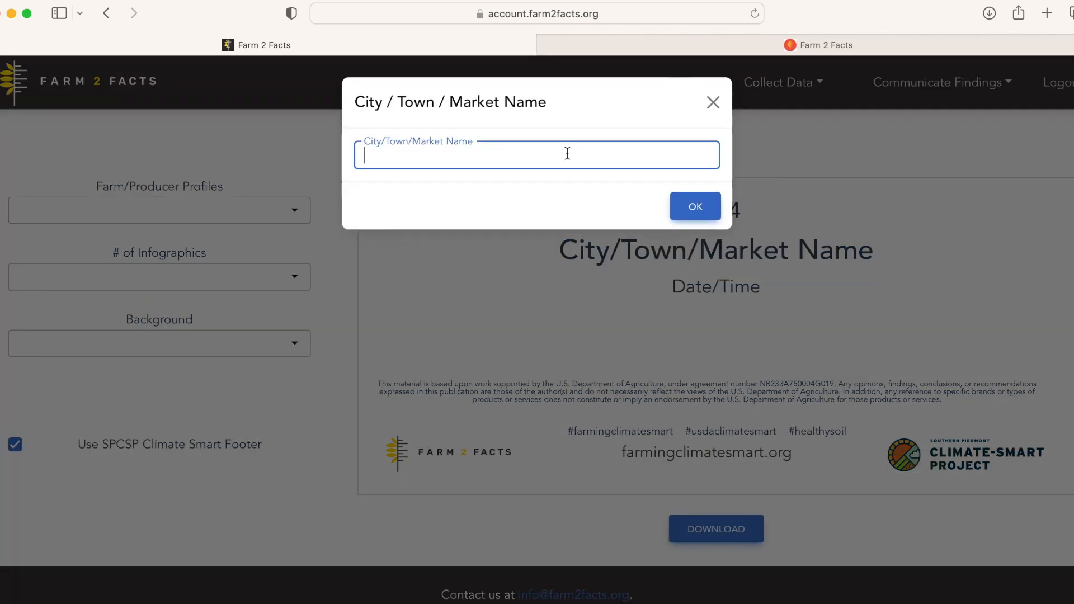
{"action": "type", "text": "Haley's Farm"}
{"action": "left_click", "coordinate": [696, 209]}
- Set the infographic's date/time line to "Thursday at Dane County Farmers Market 6am-12pm"
{"action": "left_click", "coordinate": [692, 295]}
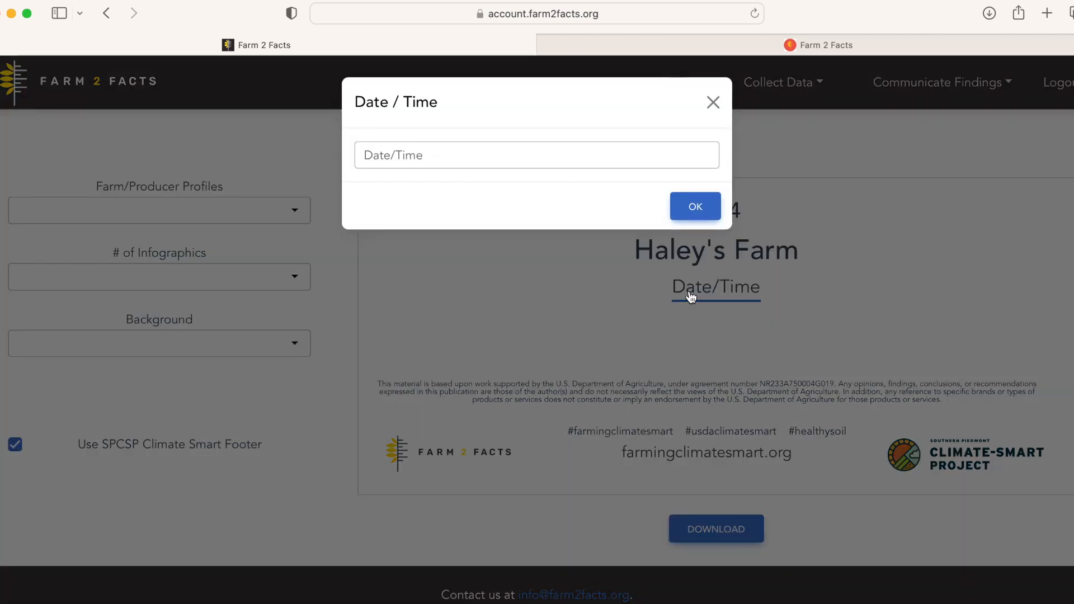
{"action": "left_click", "coordinate": [477, 157]}
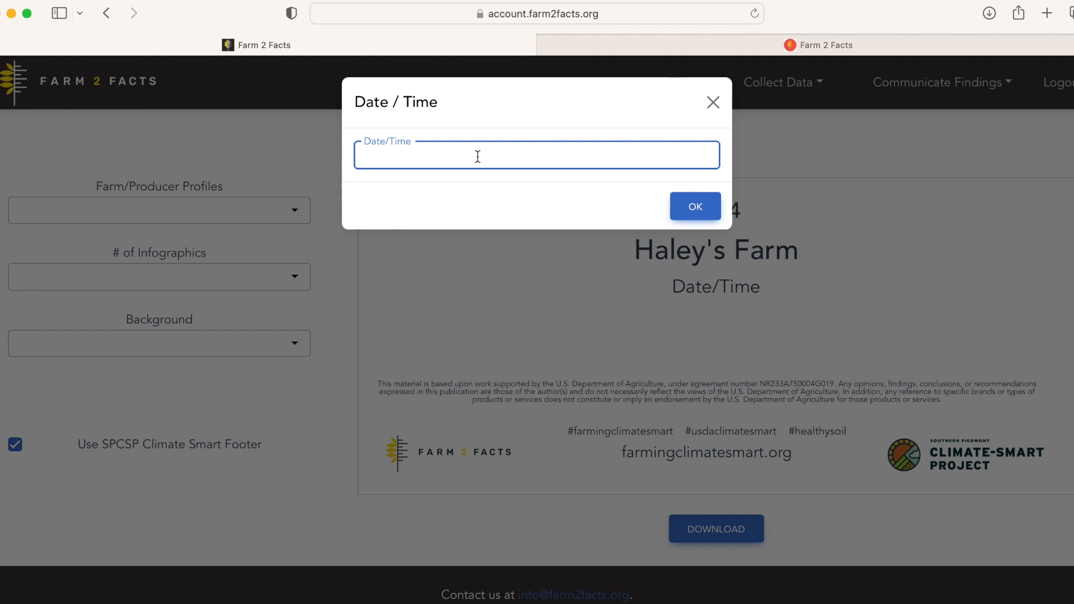
{"action": "type", "text": "Thursday at Dane County Farmers Market"}
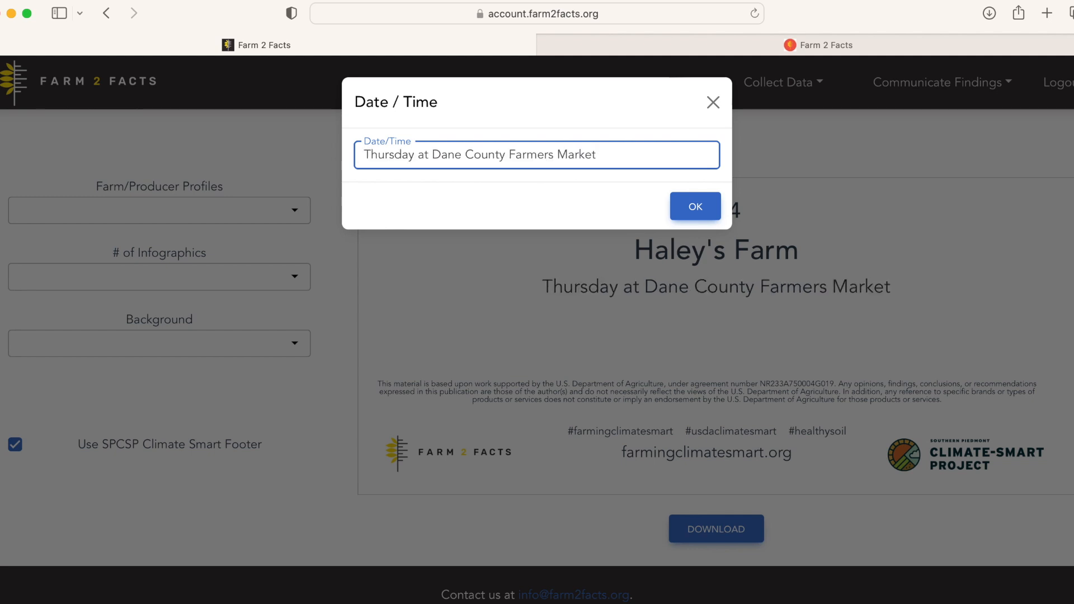
{"action": "type", "text": "6-12pm"}
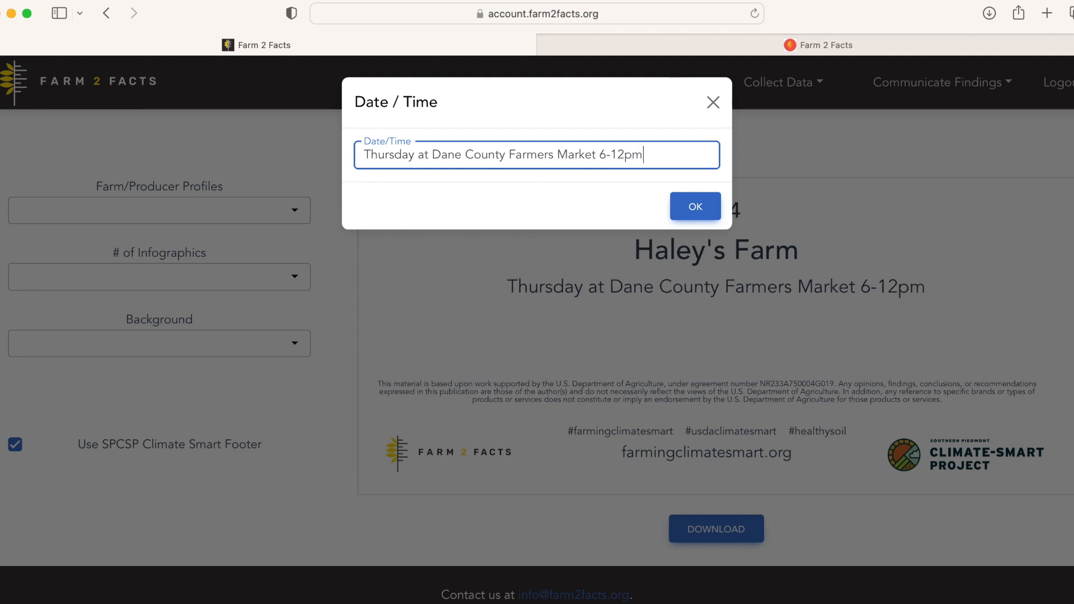
{"action": "left_click", "coordinate": [605, 155]}
{"action": "type", "text": "am"}
{"action": "left_click", "coordinate": [696, 206]}
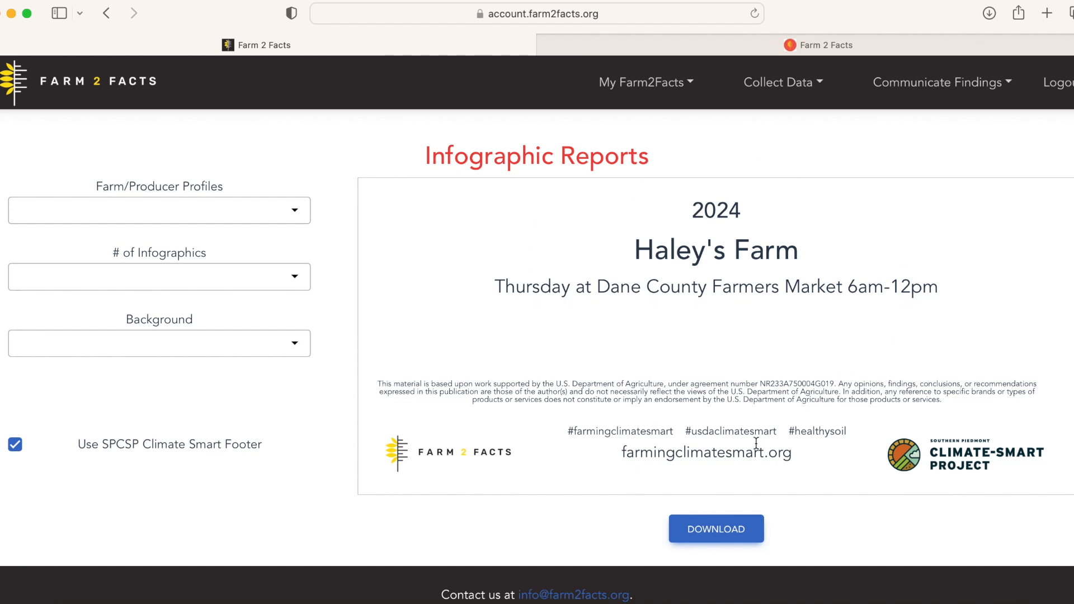
- Choose the 2024 test farm as the farm/producer profile for the infographic report
{"action": "left_click", "coordinate": [276, 209]}
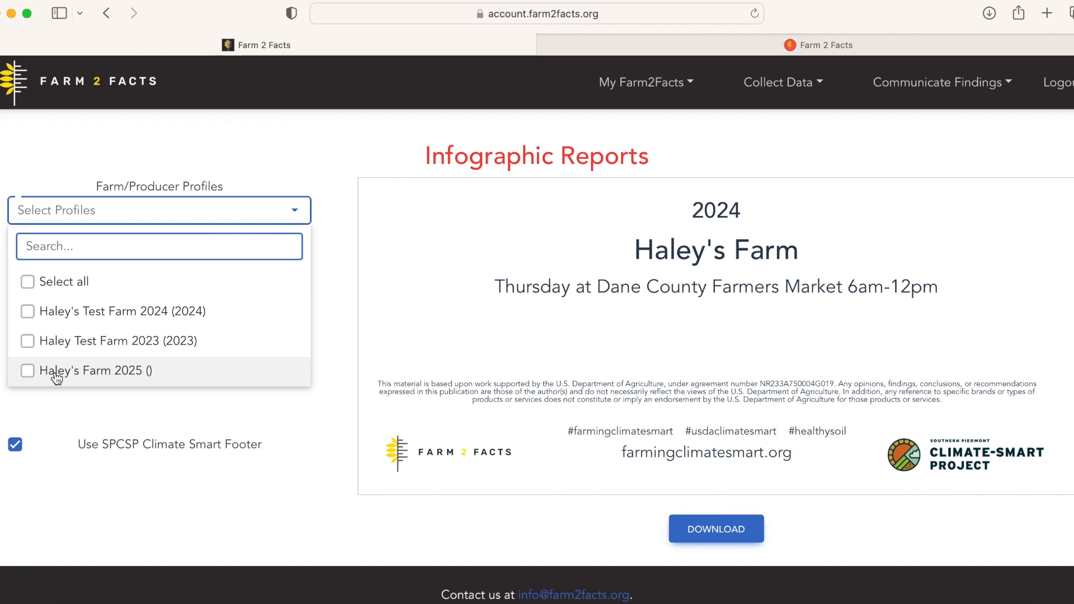
{"action": "left_click", "coordinate": [71, 318]}
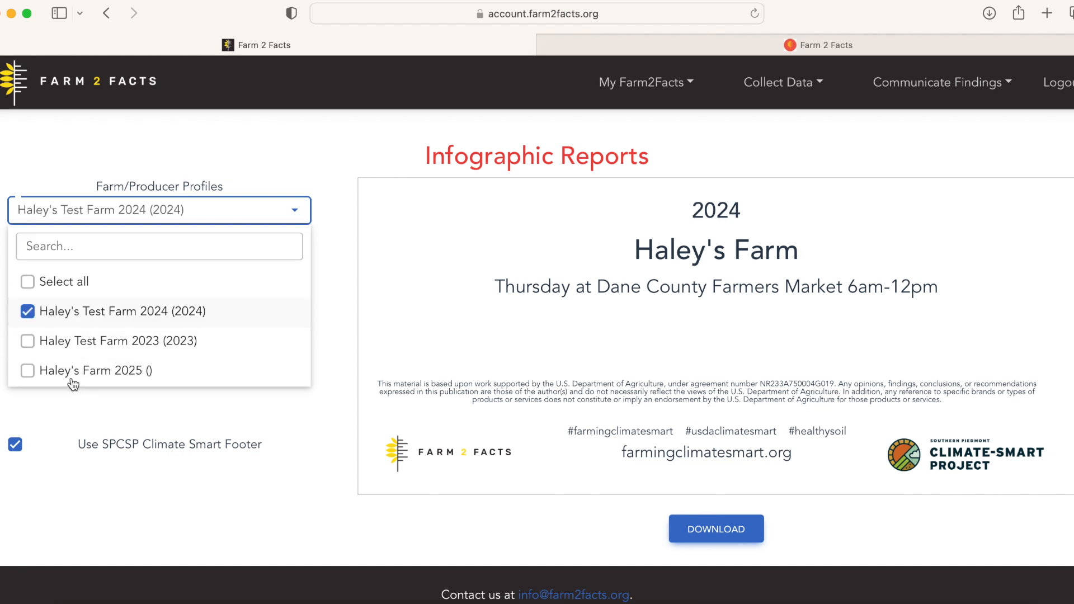
- Try selecting all farm/producer profiles, and return to the 2024 test farm as the only selected profile
{"action": "left_click", "coordinate": [43, 288]}
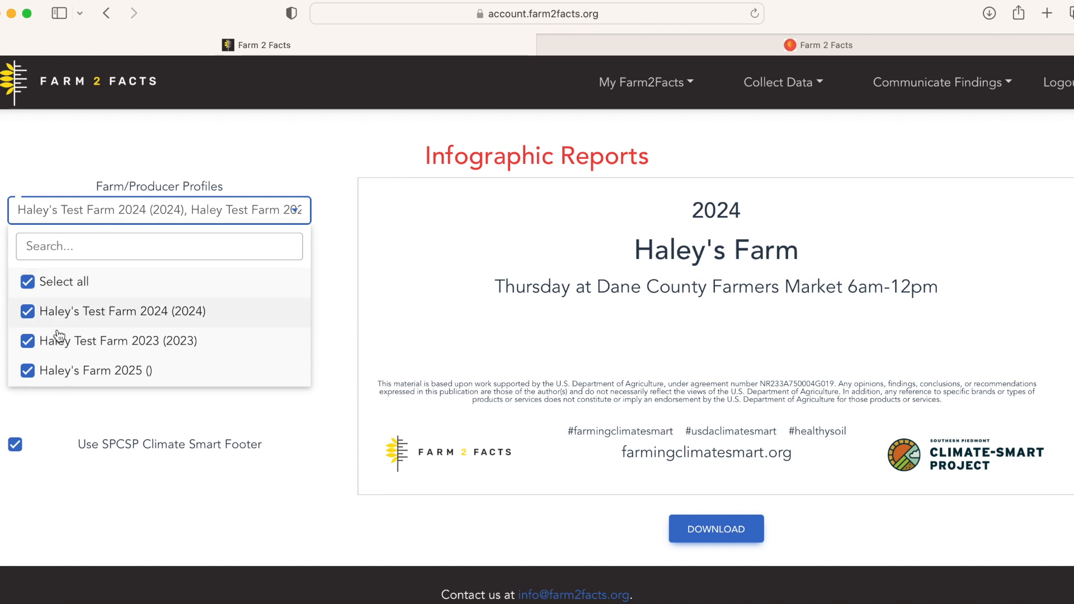
{"action": "left_click", "coordinate": [27, 311]}
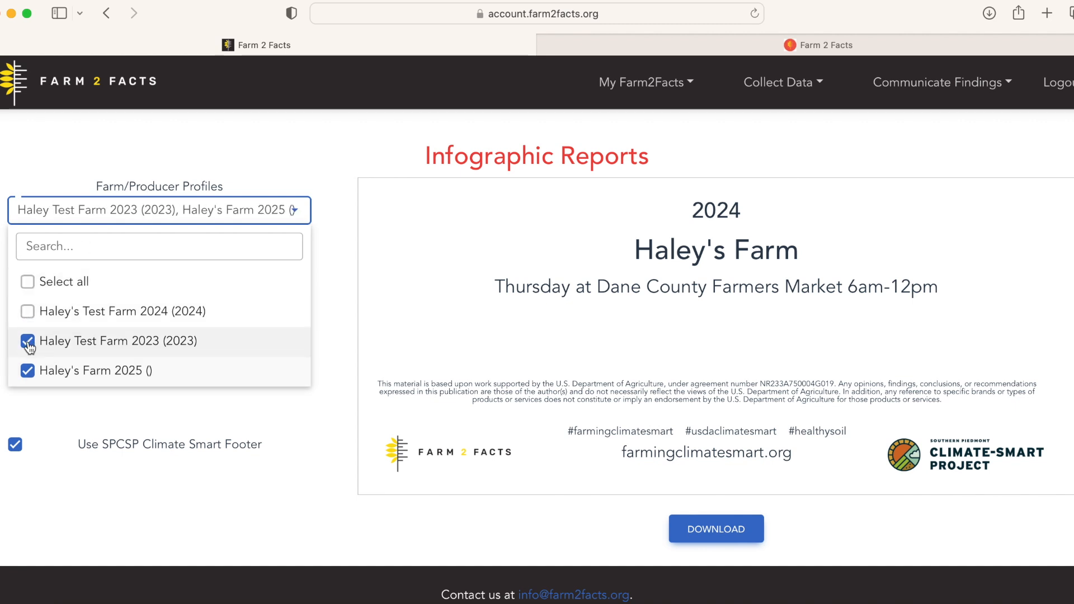
{"action": "left_click", "coordinate": [28, 341]}
{"action": "left_click", "coordinate": [27, 371]}
{"action": "left_click", "coordinate": [27, 311]}
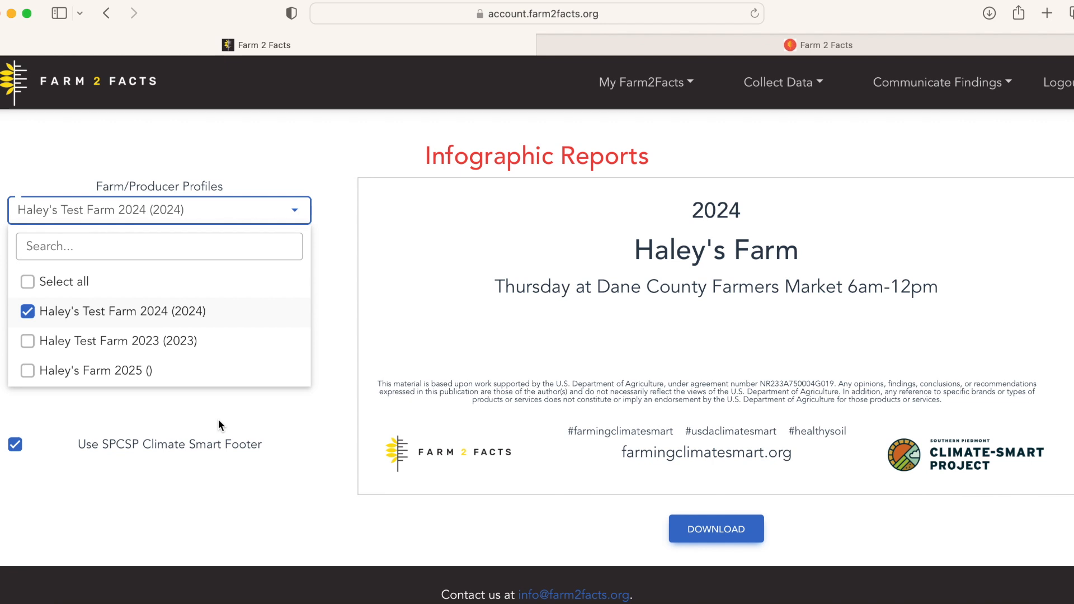
{"action": "left_click", "coordinate": [262, 498]}
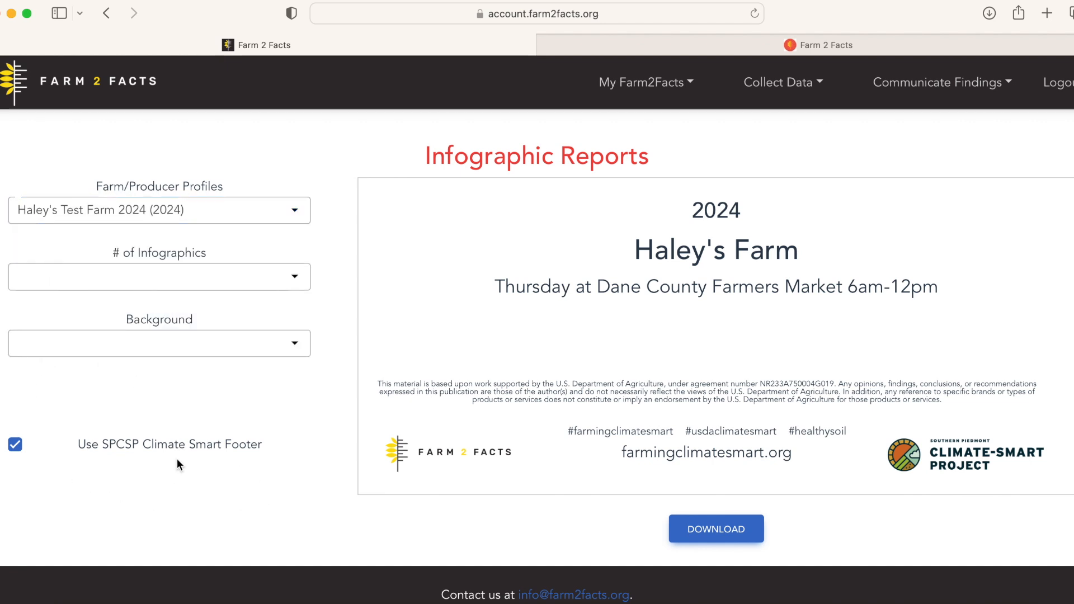
- Toggle the SPCSP Climate Smart footer off and back on, and set the number of infographics to 3
{"action": "left_click", "coordinate": [16, 448]}
{"action": "left_click", "coordinate": [15, 447]}
{"action": "left_click", "coordinate": [233, 281]}
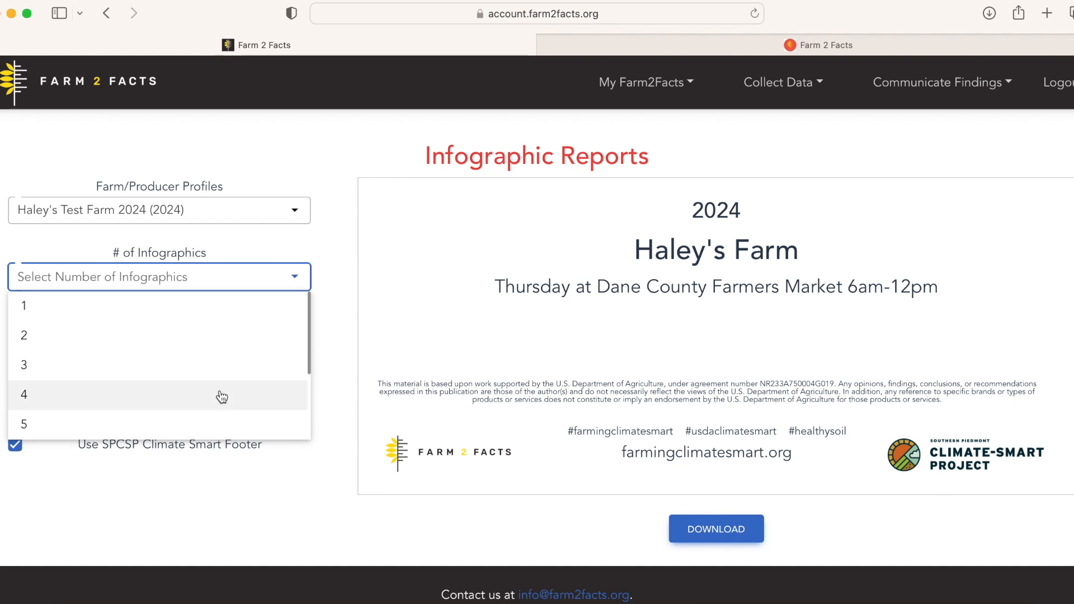
{"action": "left_click", "coordinate": [194, 364]}
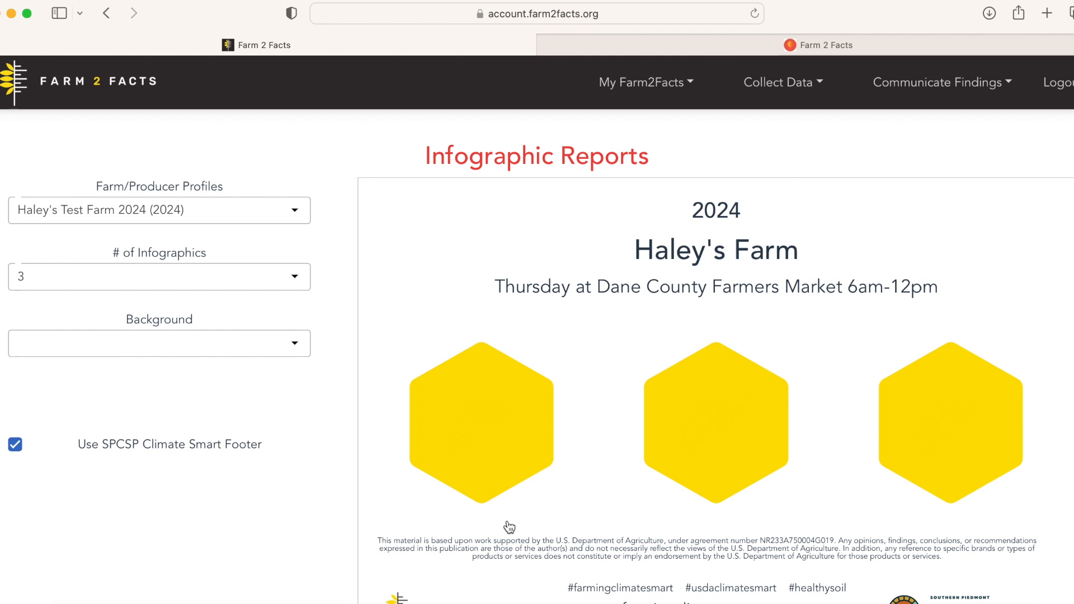
- Set the first infographic's metric to Solar power, with the longer interpretive statement about harnessing Earth's natural energy to power the operation
{"action": "left_click", "coordinate": [489, 469]}
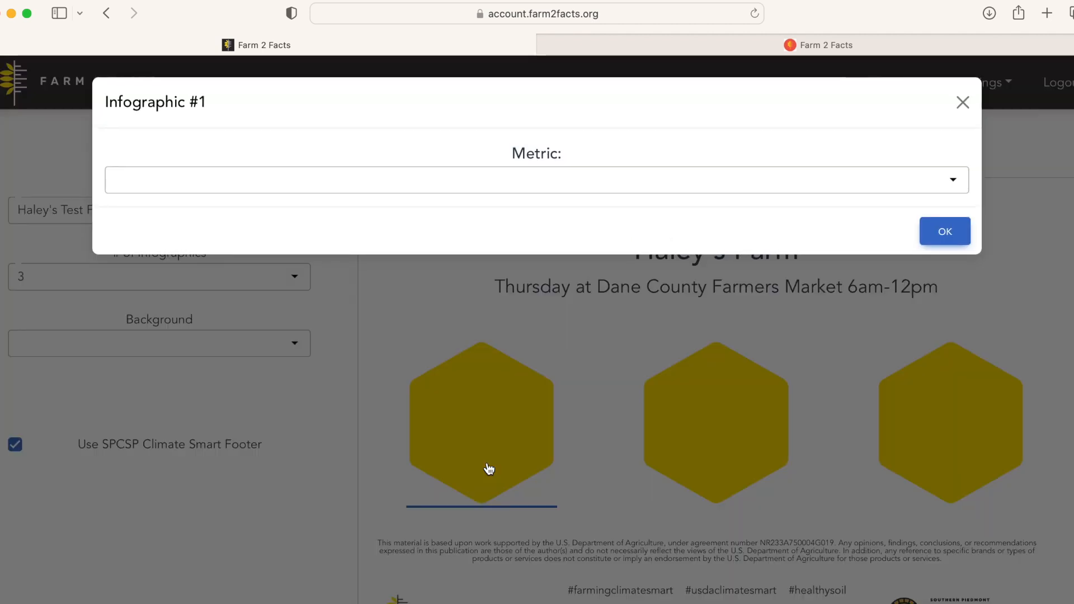
{"action": "left_click", "coordinate": [636, 188]}
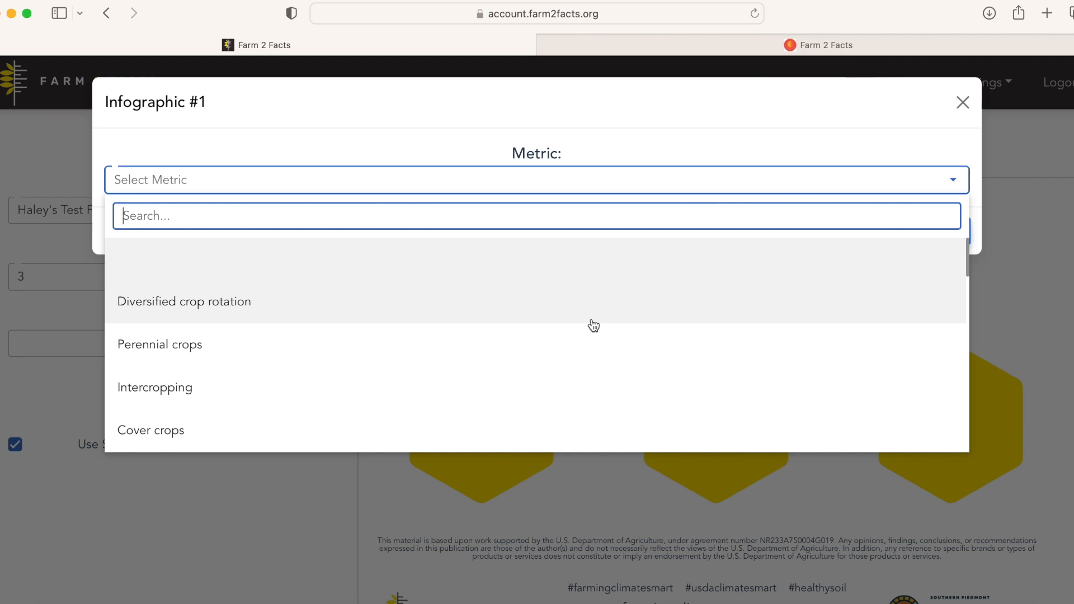
{"action": "scroll", "coordinate": [396, 412], "scroll_direction": "down", "scroll_amount": 3}
{"action": "scroll", "coordinate": [396, 412], "scroll_direction": "down", "scroll_amount": 2}
{"action": "scroll", "coordinate": [396, 412], "scroll_direction": "down", "scroll_amount": 4}
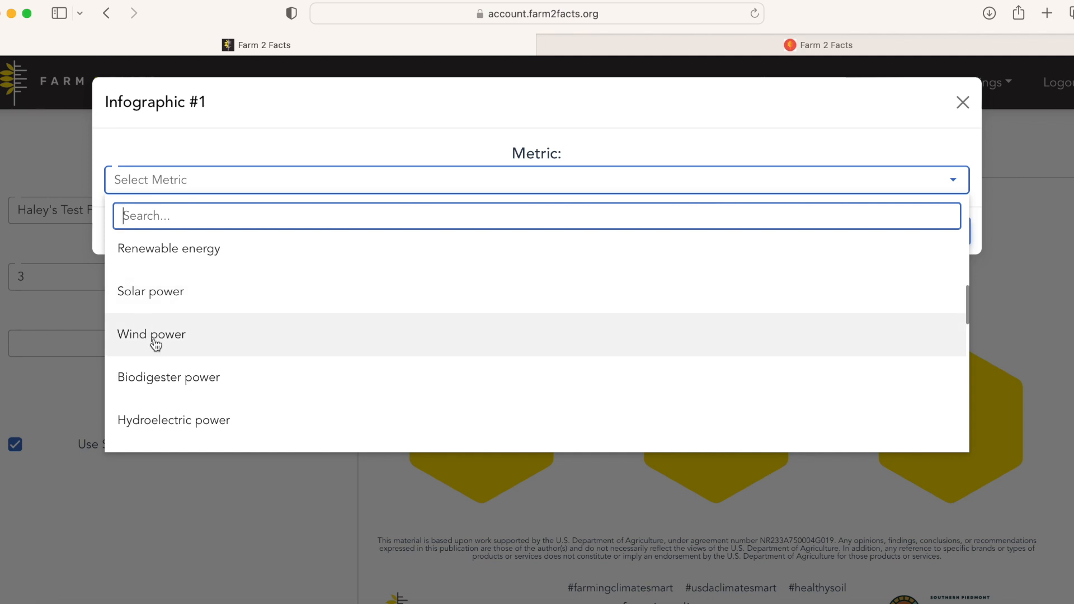
{"action": "scroll", "coordinate": [155, 344], "scroll_direction": "down", "scroll_amount": 1}
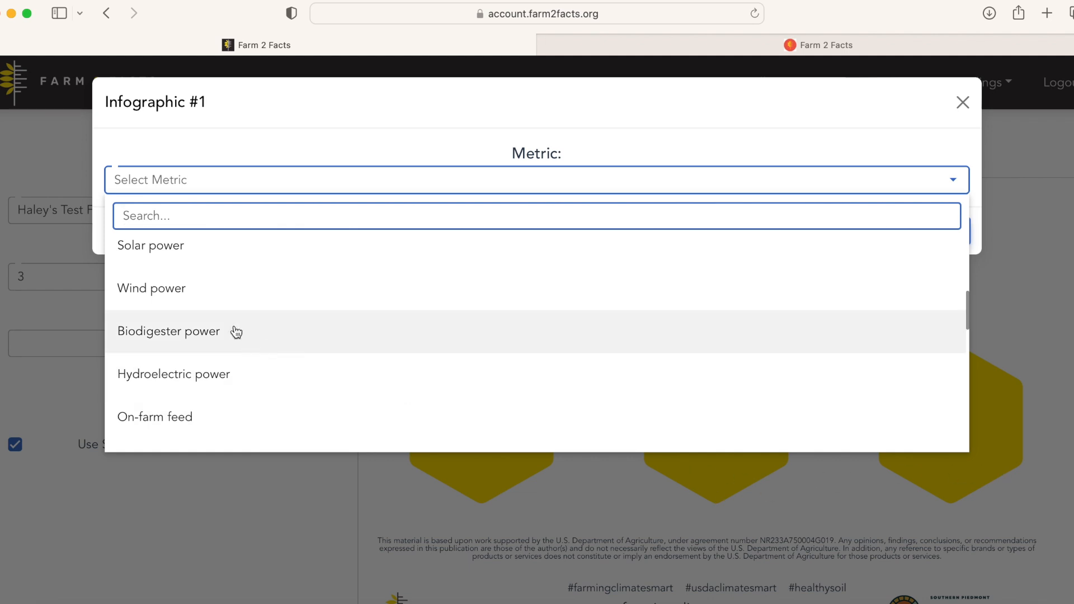
{"action": "left_click", "coordinate": [186, 264]}
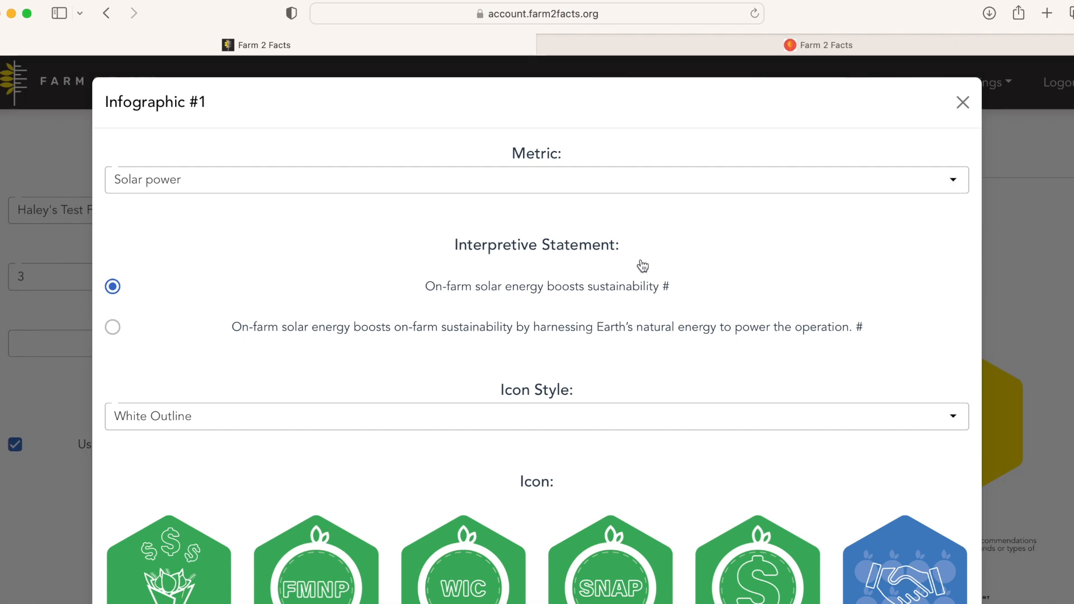
{"action": "left_click", "coordinate": [112, 327]}
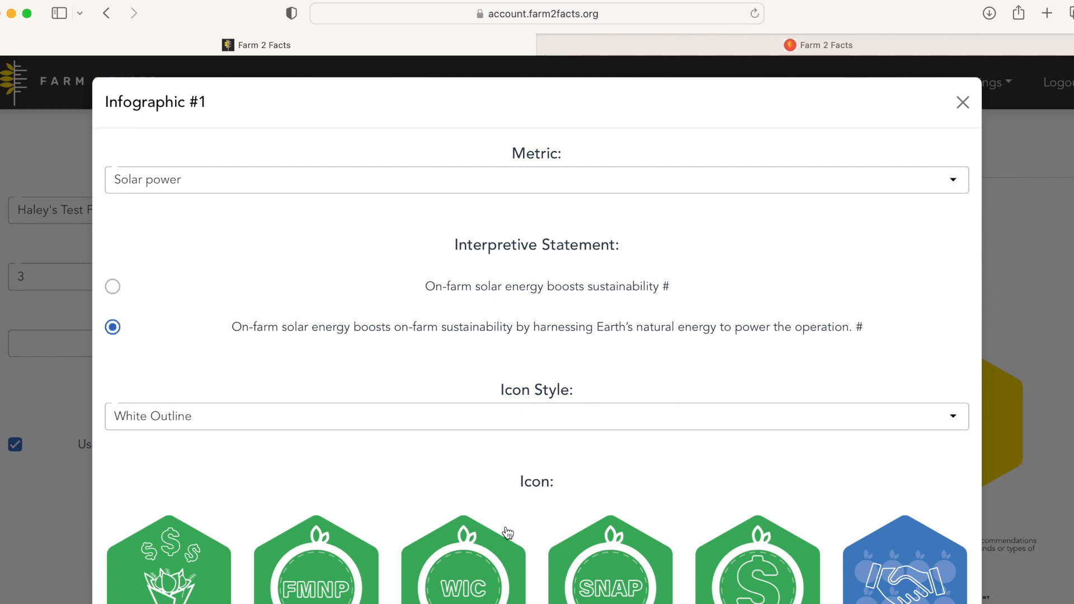
- Try the yellow tractor icon, replace it with the yellow solar panel icon, and apply the settings to the first infographic
{"action": "scroll", "coordinate": [509, 528], "scroll_direction": "down", "scroll_amount": 6}
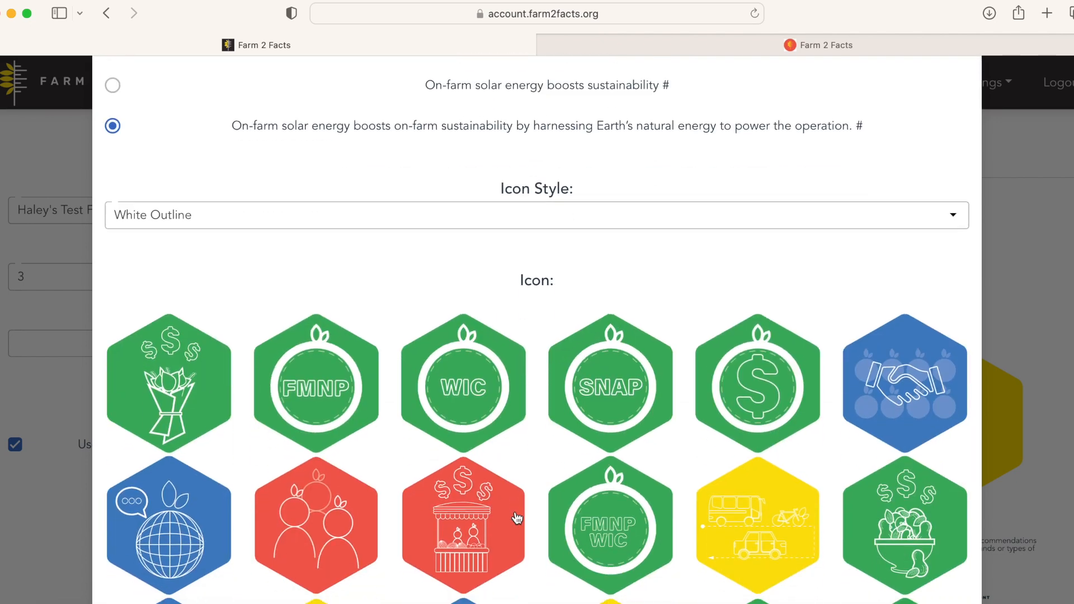
{"action": "scroll", "coordinate": [517, 519], "scroll_direction": "down", "scroll_amount": 2}
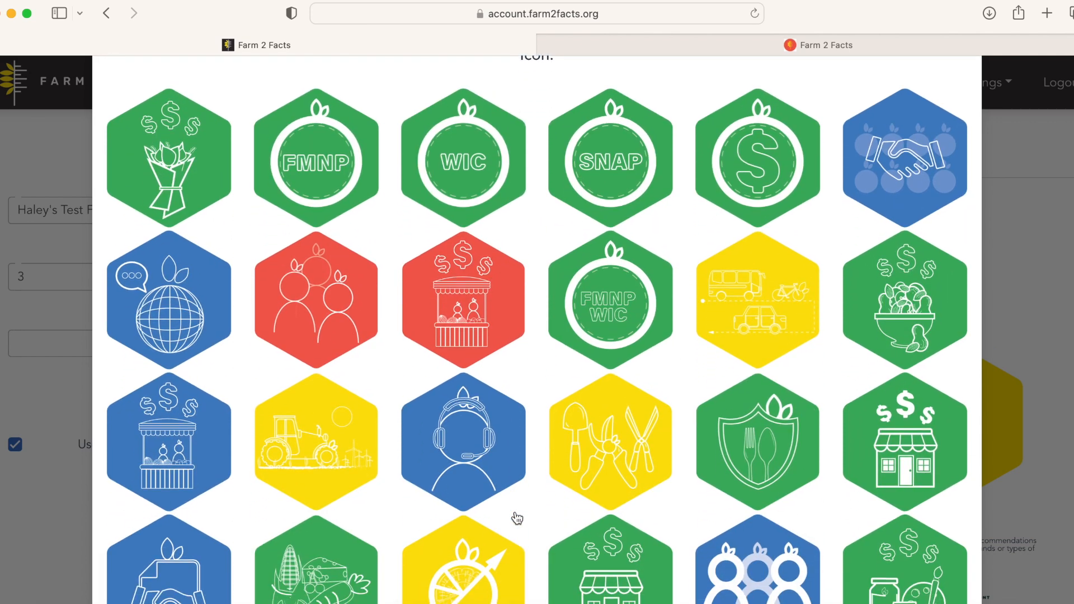
{"action": "scroll", "coordinate": [516, 519], "scroll_direction": "down", "scroll_amount": 5}
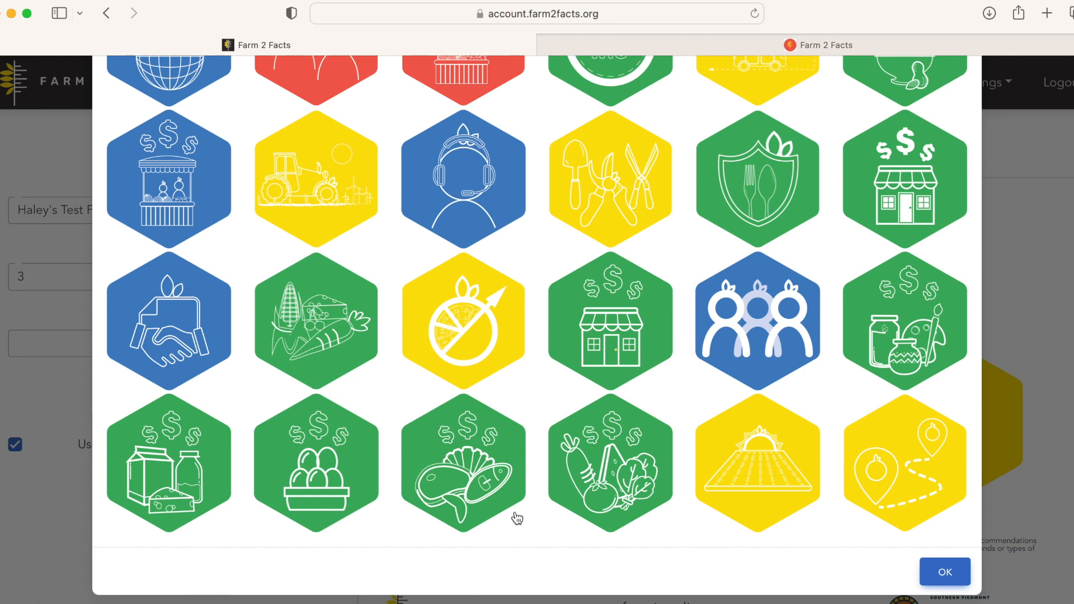
{"action": "scroll", "coordinate": [528, 436], "scroll_direction": "up", "scroll_amount": 2}
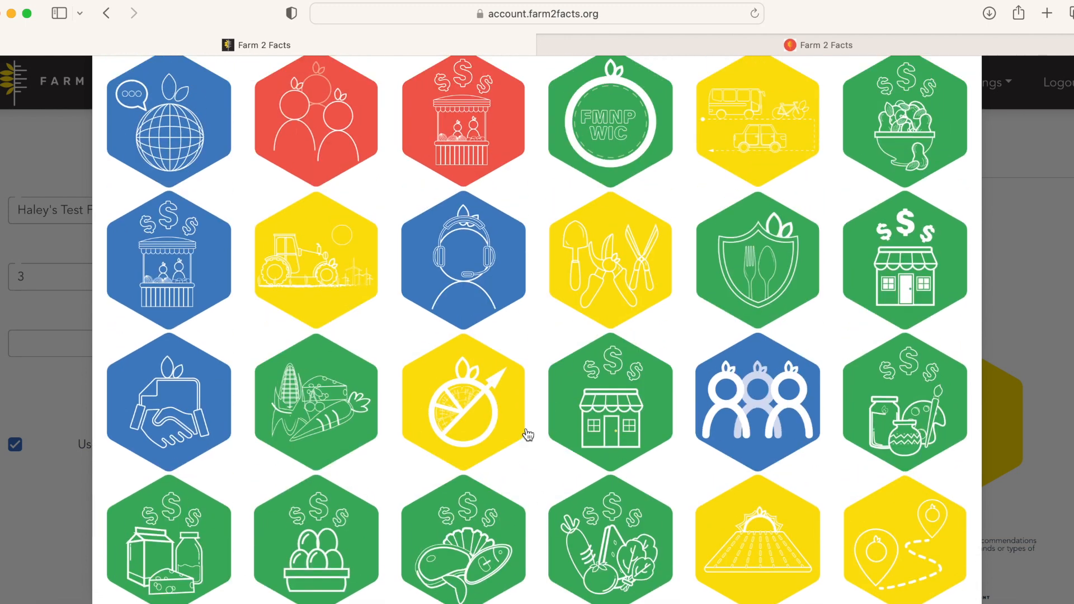
{"action": "scroll", "coordinate": [528, 435], "scroll_direction": "up", "scroll_amount": 3}
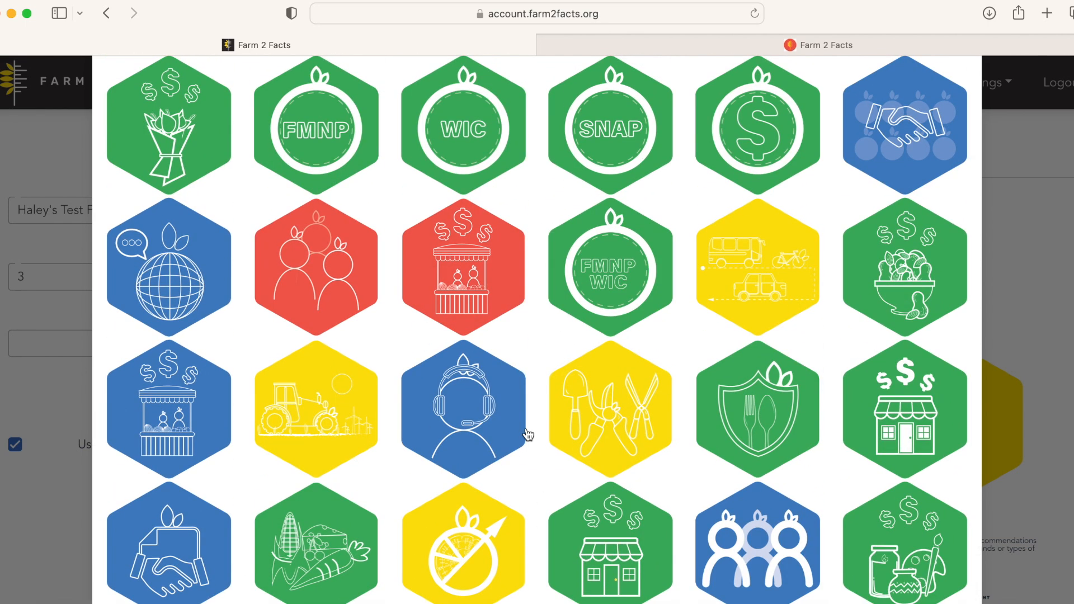
{"action": "left_click", "coordinate": [330, 426]}
{"action": "scroll", "coordinate": [709, 288], "scroll_direction": "down", "scroll_amount": 4}
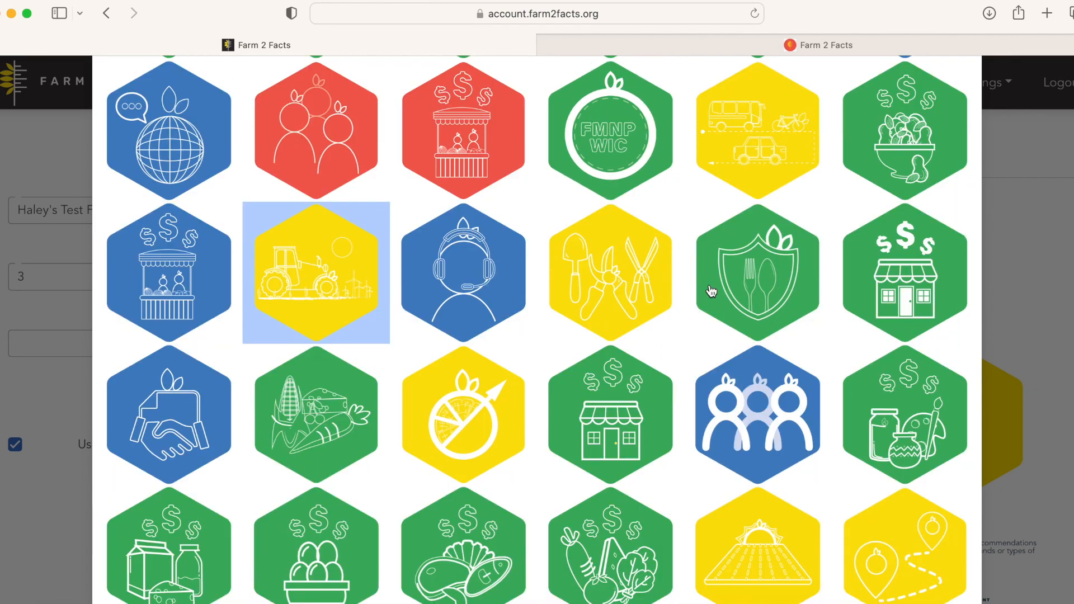
{"action": "left_click", "coordinate": [750, 490]}
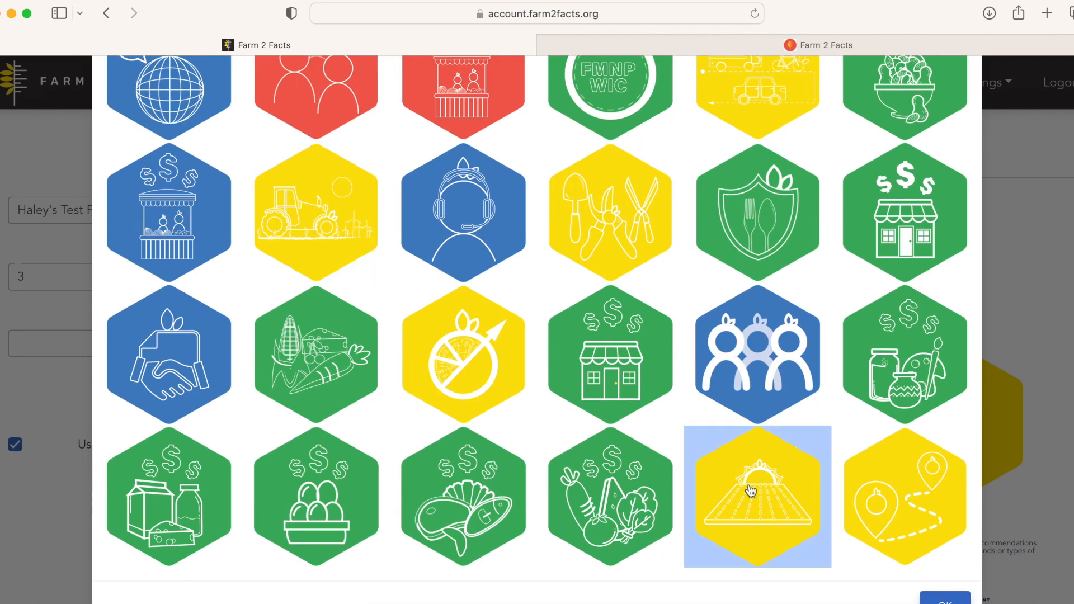
{"action": "scroll", "coordinate": [750, 490], "scroll_direction": "down", "scroll_amount": 2}
{"action": "left_click", "coordinate": [944, 567]}
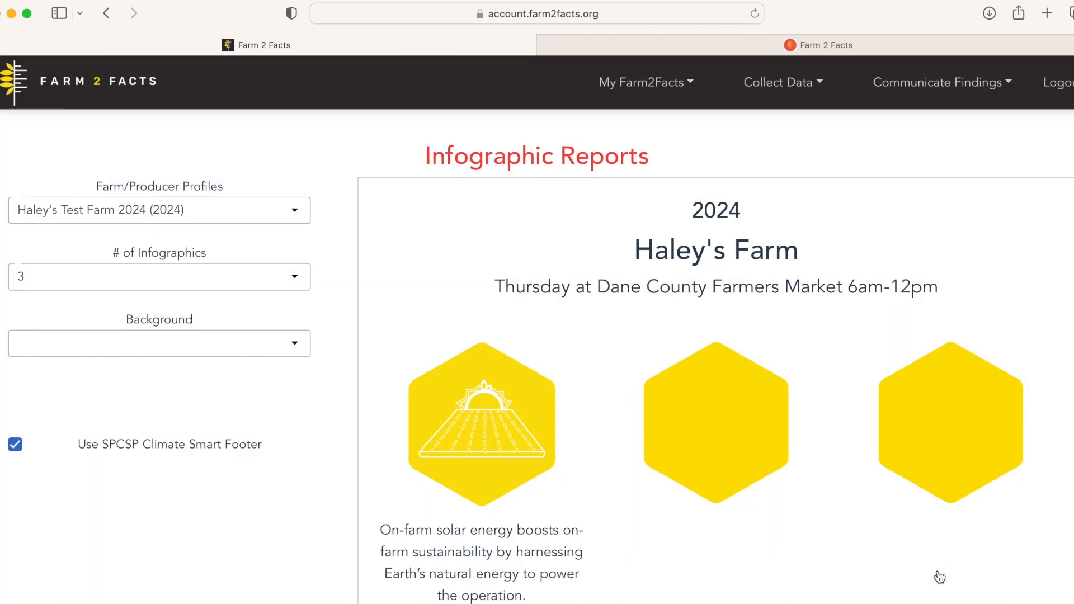
- Try Silviculture practices as the metric for the second infographic
{"action": "scroll", "coordinate": [376, 469], "scroll_direction": "down", "scroll_amount": 2}
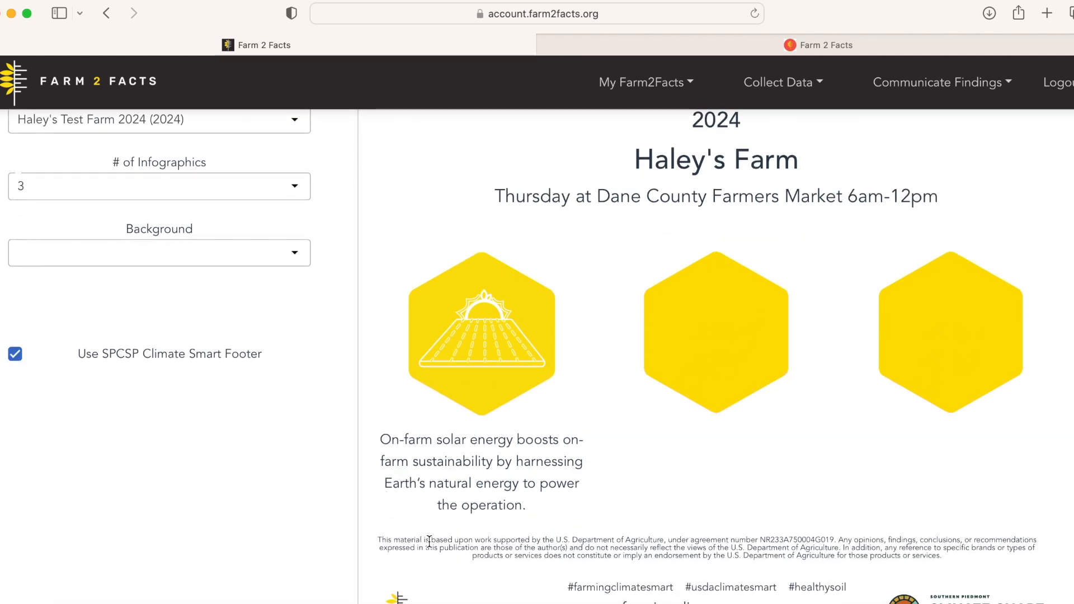
{"action": "scroll", "coordinate": [230, 309], "scroll_direction": "down", "scroll_amount": 1}
{"action": "scroll", "coordinate": [230, 308], "scroll_direction": "up", "scroll_amount": 3}
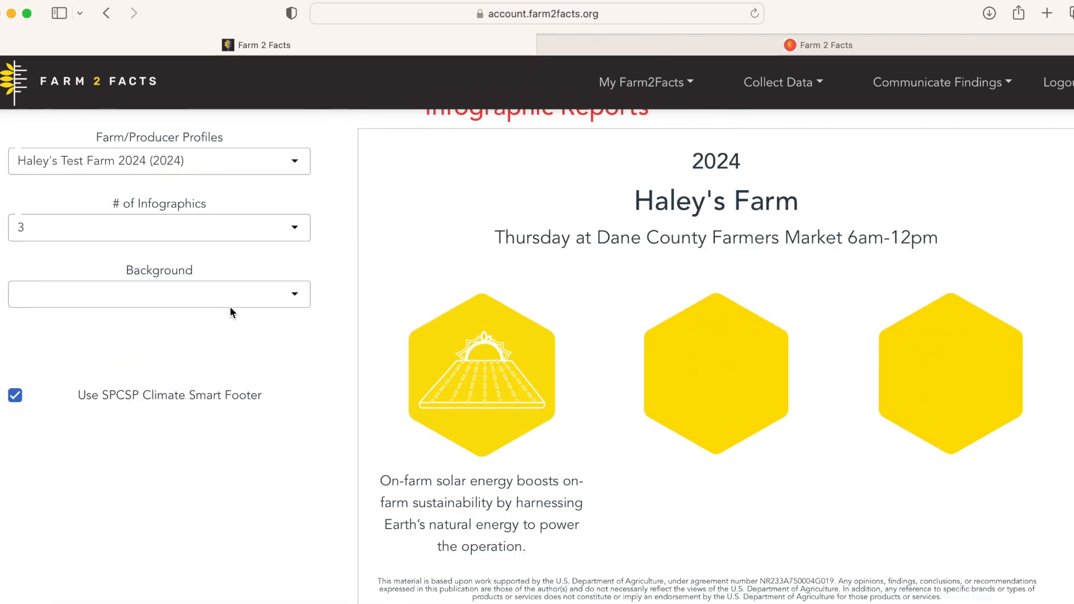
{"action": "left_click", "coordinate": [727, 399]}
{"action": "left_click", "coordinate": [532, 179]}
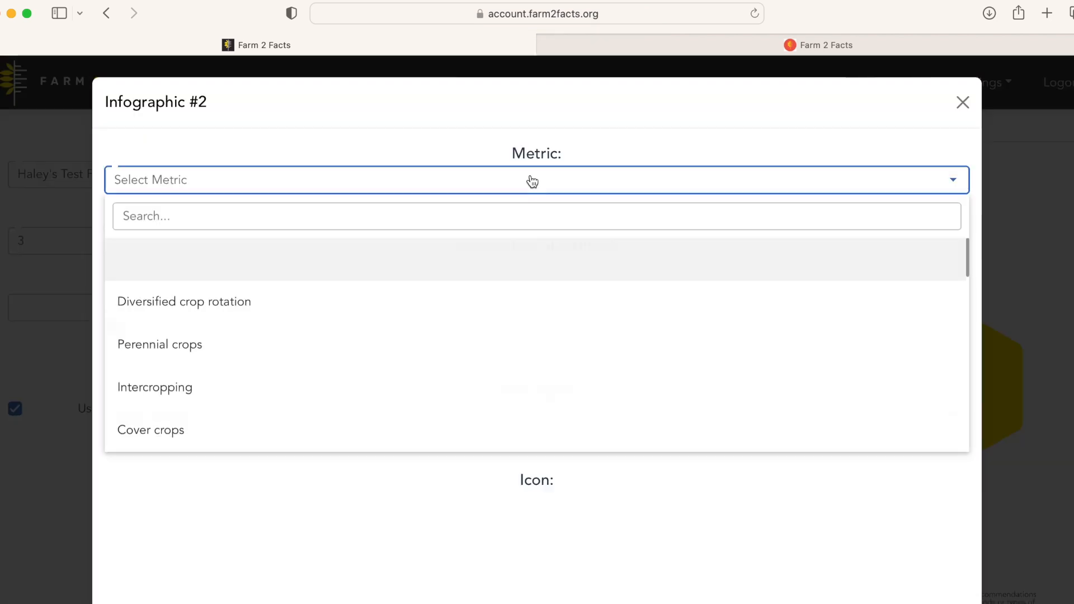
{"action": "scroll", "coordinate": [440, 419], "scroll_direction": "down", "scroll_amount": 5}
{"action": "scroll", "coordinate": [440, 419], "scroll_direction": "down", "scroll_amount": 5}
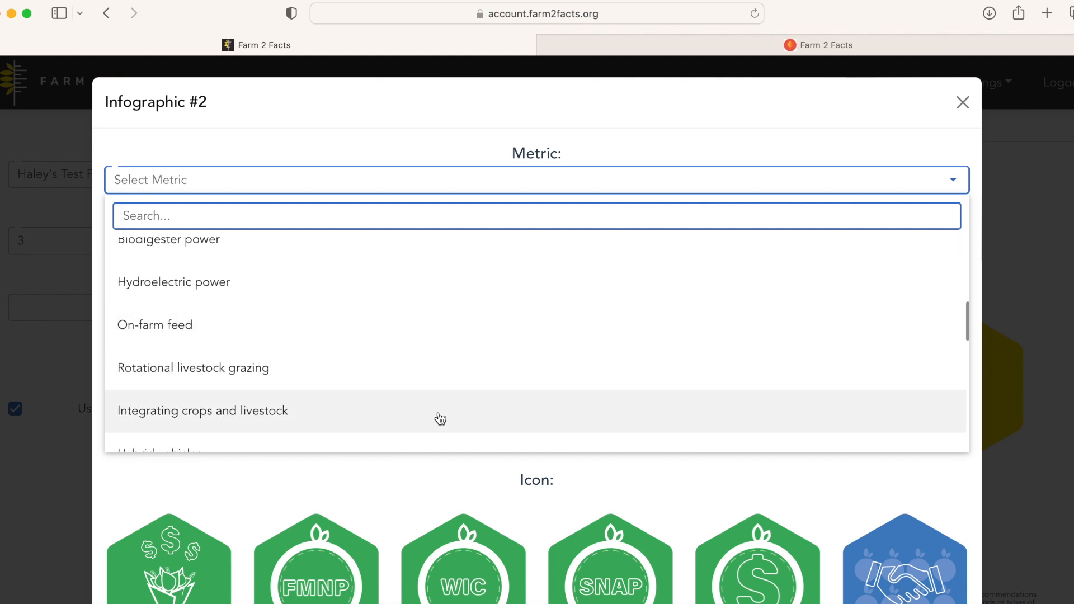
{"action": "scroll", "coordinate": [440, 419], "scroll_direction": "down", "scroll_amount": 5}
{"action": "scroll", "coordinate": [441, 419], "scroll_direction": "down", "scroll_amount": 4}
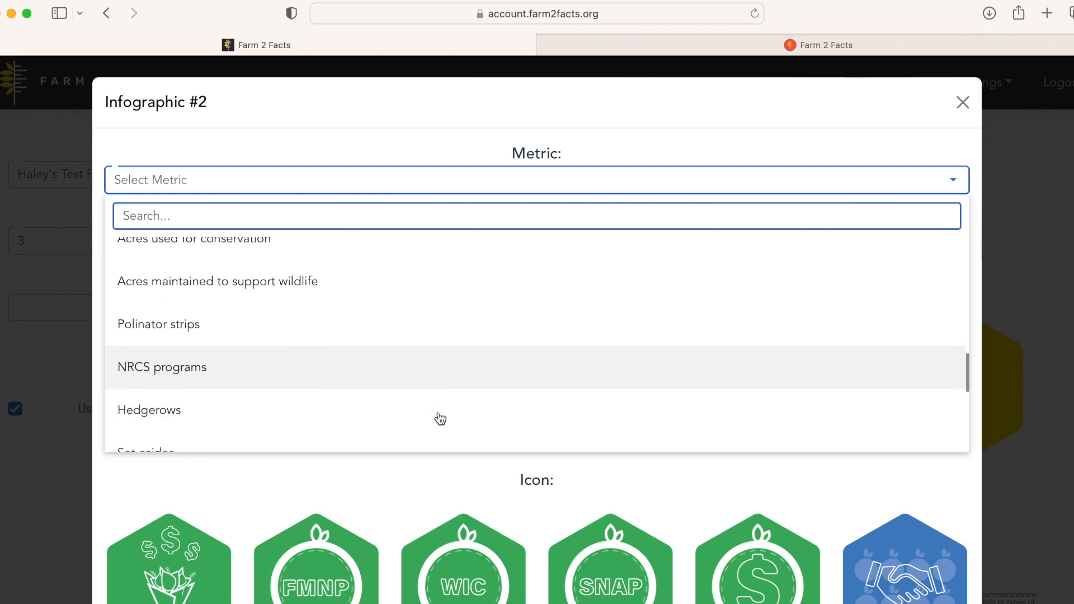
{"action": "scroll", "coordinate": [441, 419], "scroll_direction": "down", "scroll_amount": 5}
{"action": "scroll", "coordinate": [440, 419], "scroll_direction": "down", "scroll_amount": 5}
{"action": "scroll", "coordinate": [441, 417], "scroll_direction": "down", "scroll_amount": 2}
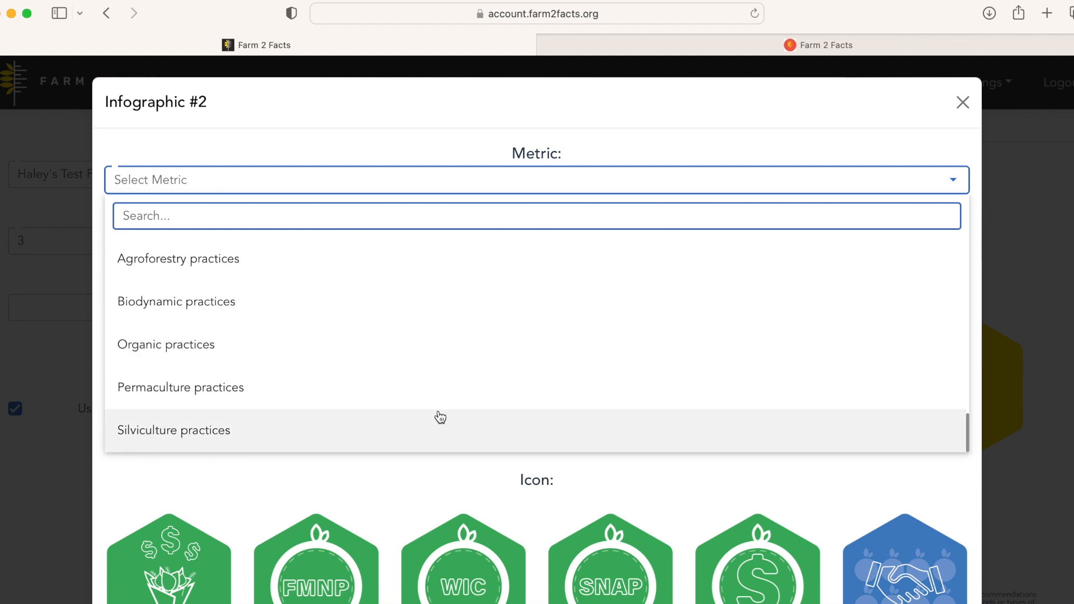
{"action": "left_click", "coordinate": [158, 444]}
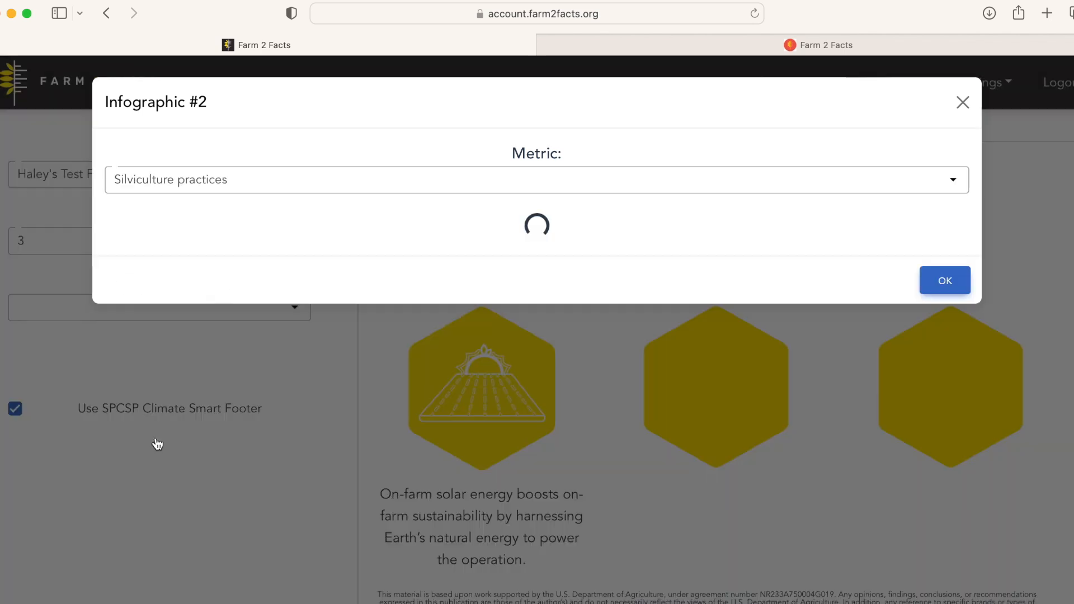
- Preview the Contrasting Outline and Black Outline with White Fill icon styles for the second infographic, and close its settings without applying them
{"action": "scroll", "coordinate": [475, 444], "scroll_direction": "down", "scroll_amount": 5}
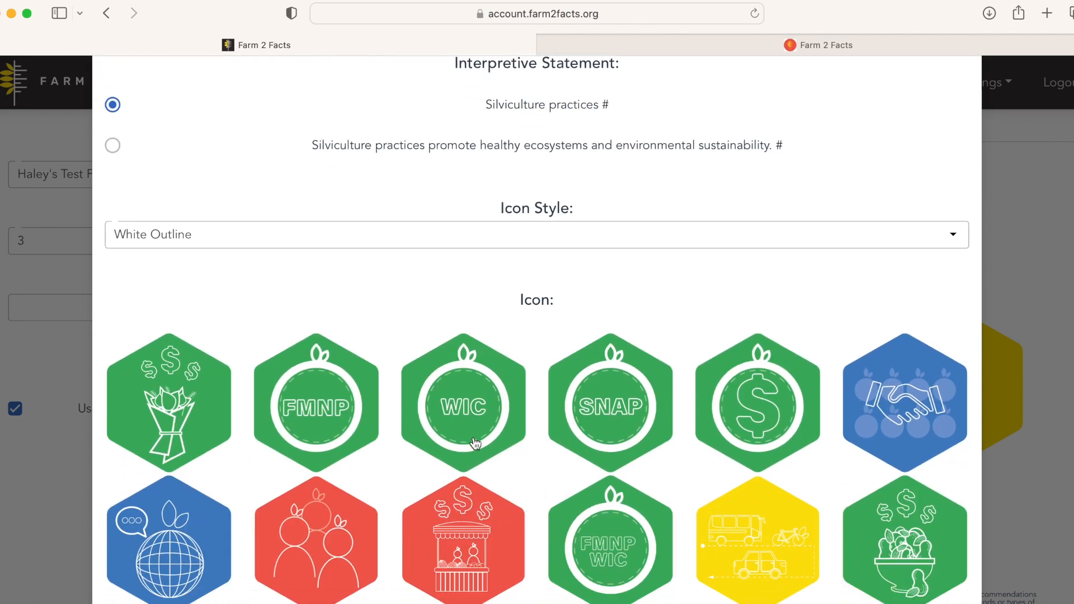
{"action": "scroll", "coordinate": [475, 444], "scroll_direction": "down", "scroll_amount": 2}
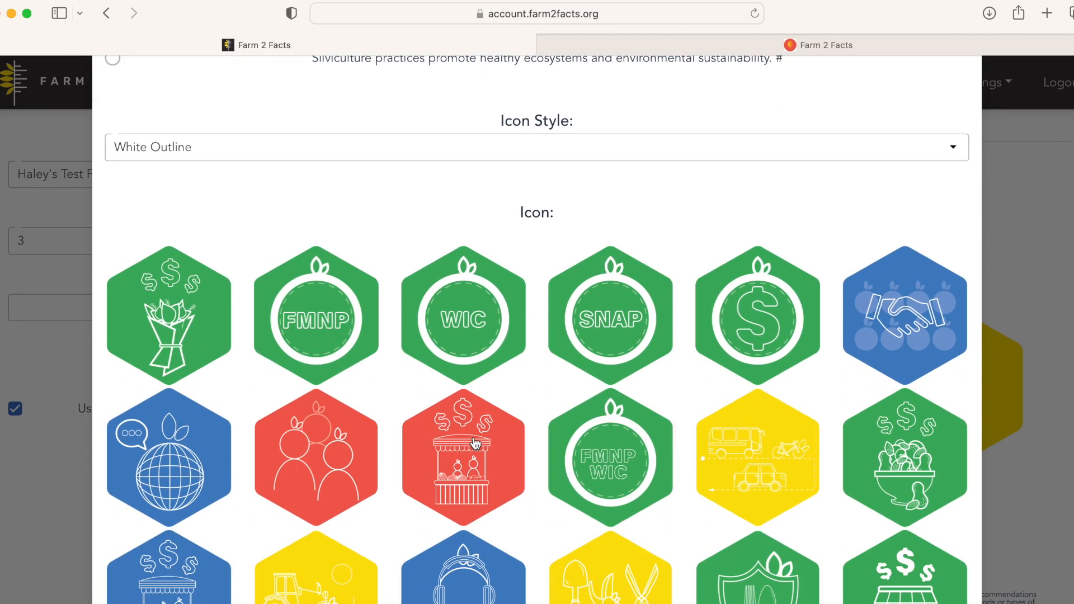
{"action": "left_click", "coordinate": [659, 158]}
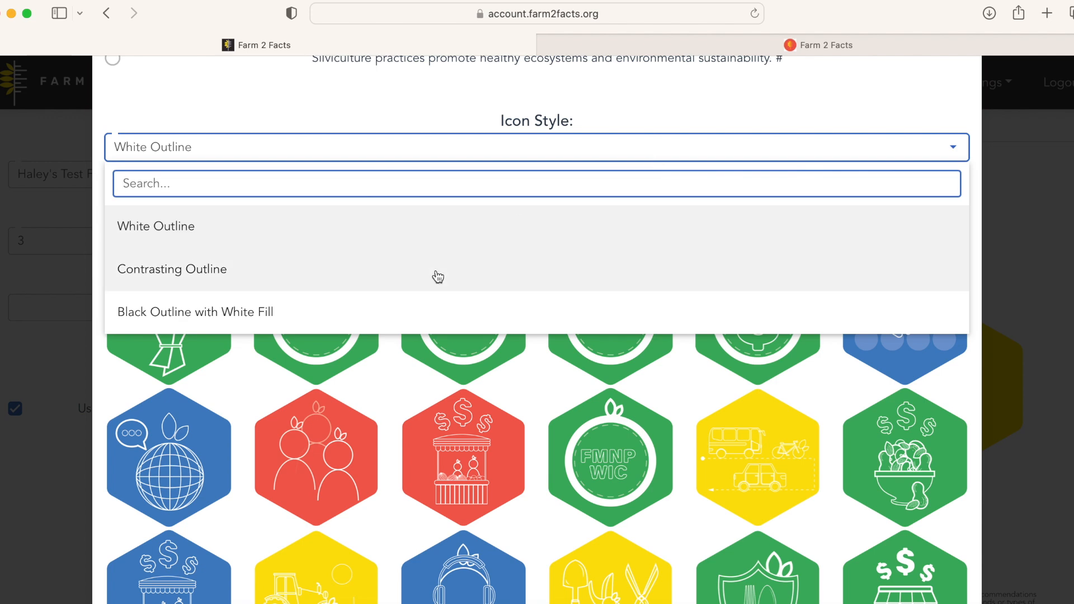
{"action": "left_click", "coordinate": [438, 277]}
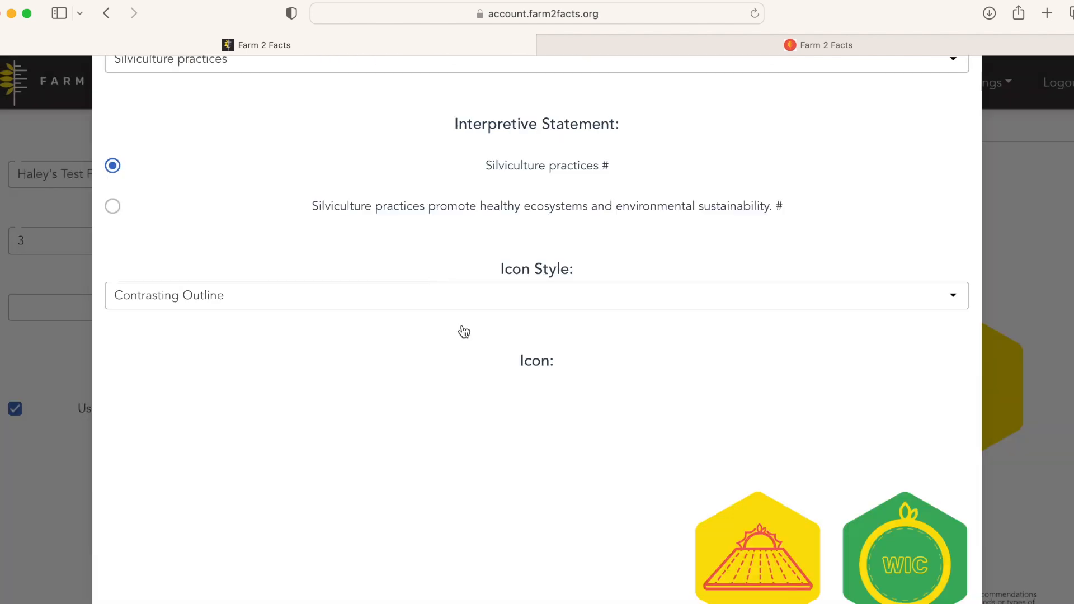
{"action": "scroll", "coordinate": [747, 447], "scroll_direction": "down", "scroll_amount": 3}
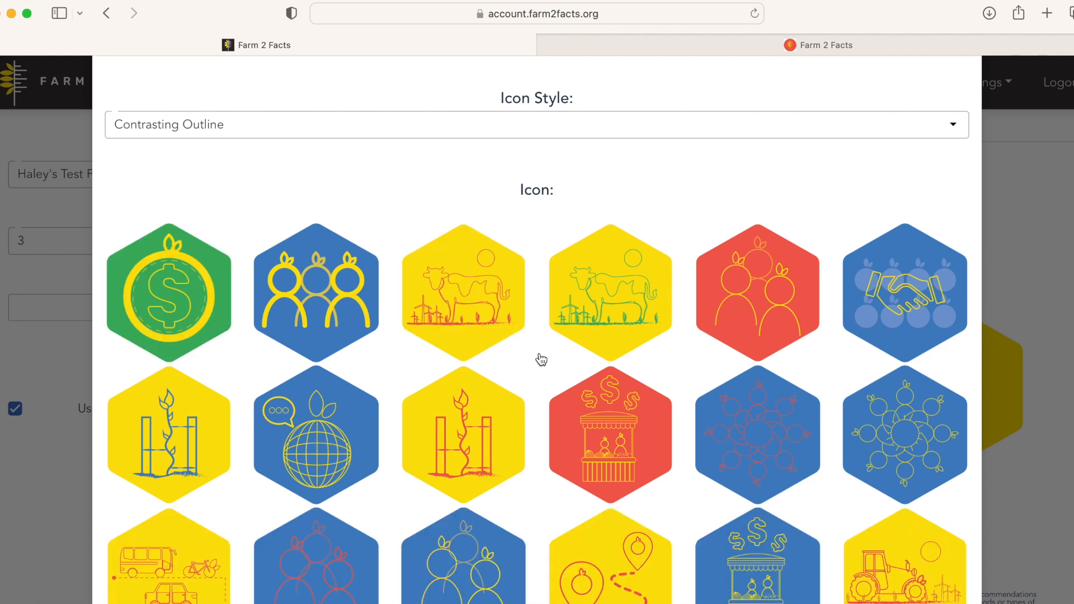
{"action": "left_click", "coordinate": [431, 131]}
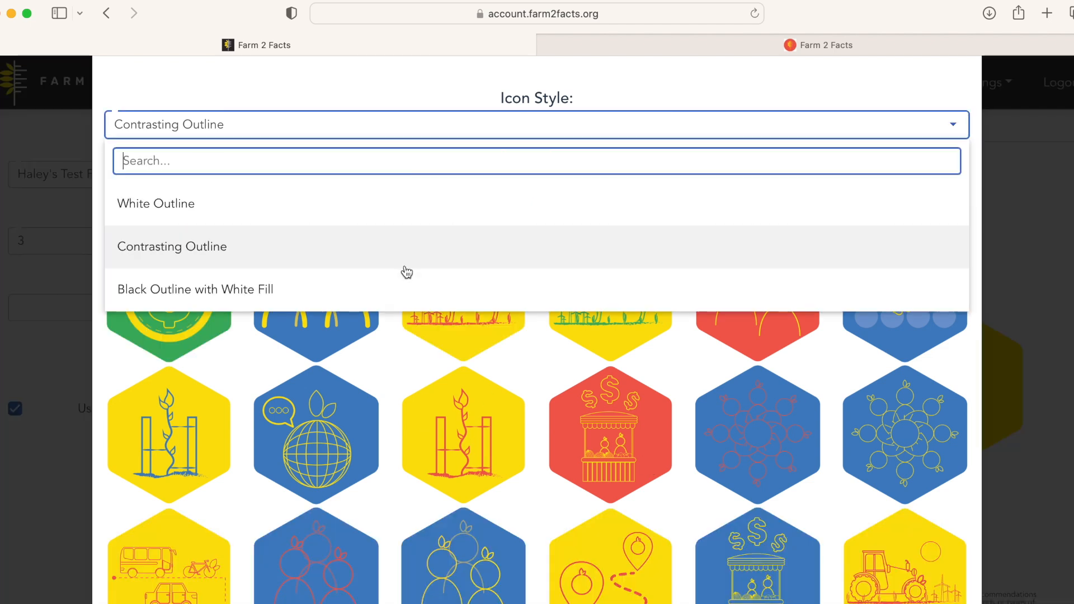
{"action": "left_click", "coordinate": [403, 290]}
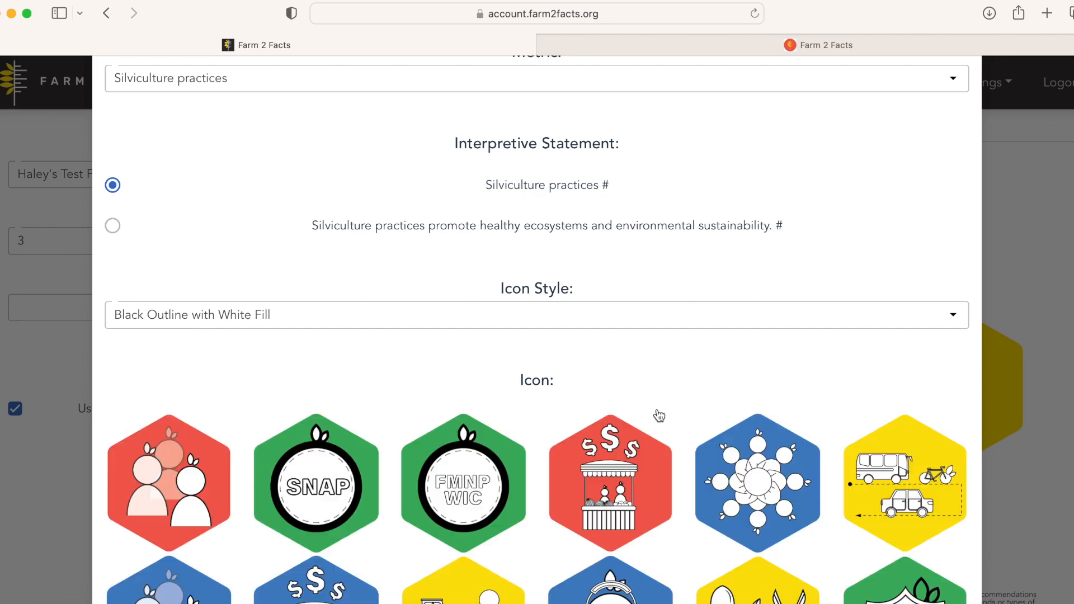
{"action": "scroll", "coordinate": [644, 357], "scroll_direction": "down", "scroll_amount": 10}
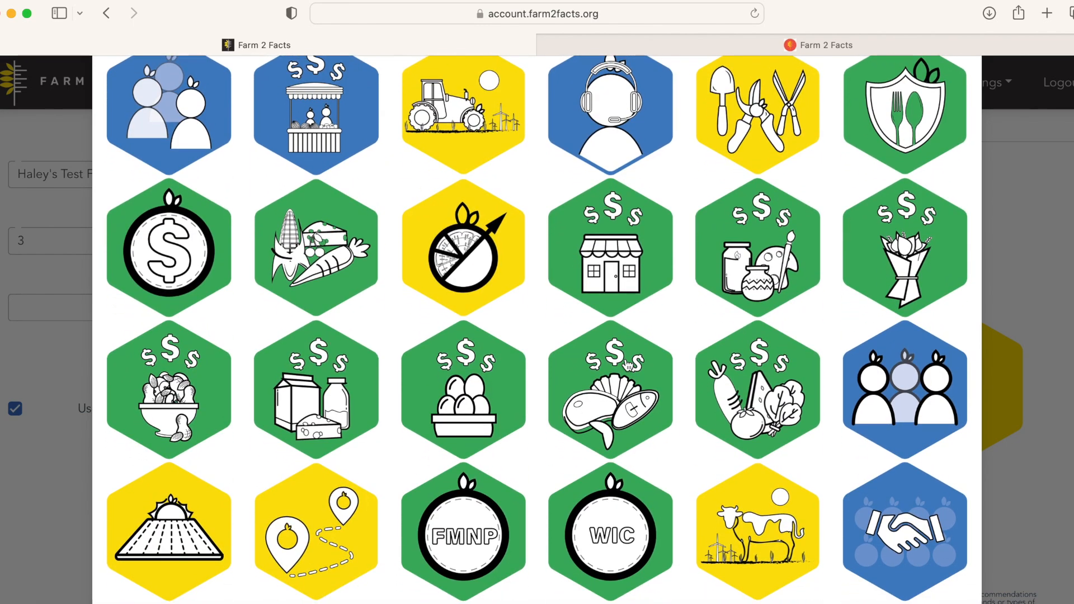
{"action": "scroll", "coordinate": [628, 364], "scroll_direction": "down", "scroll_amount": 3}
{"action": "scroll", "coordinate": [629, 366], "scroll_direction": "up", "scroll_amount": 6}
{"action": "scroll", "coordinate": [629, 366], "scroll_direction": "up", "scroll_amount": 8}
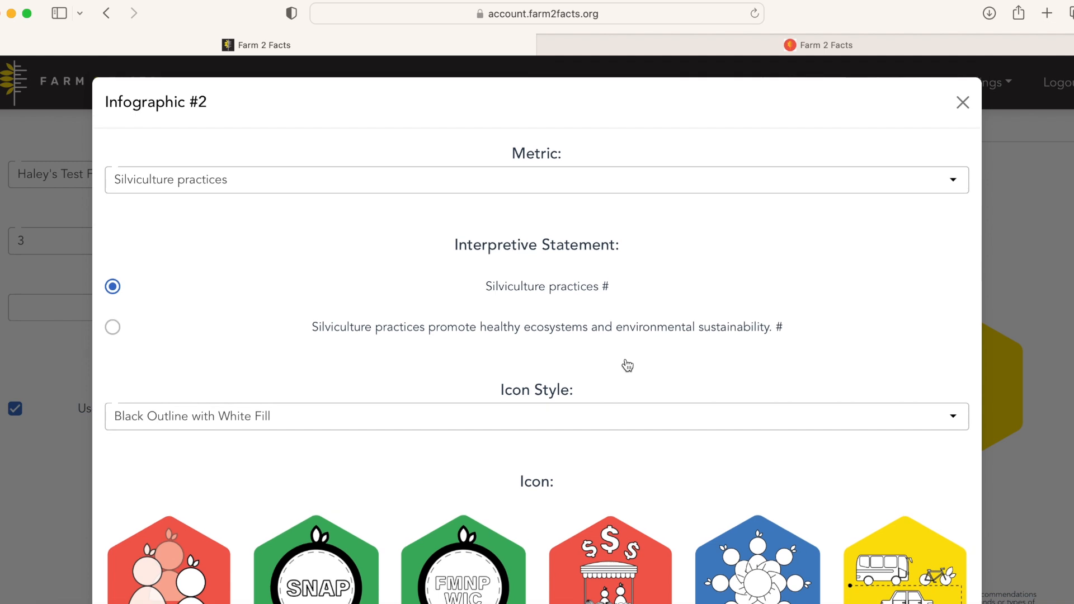
{"action": "left_click", "coordinate": [963, 102]}
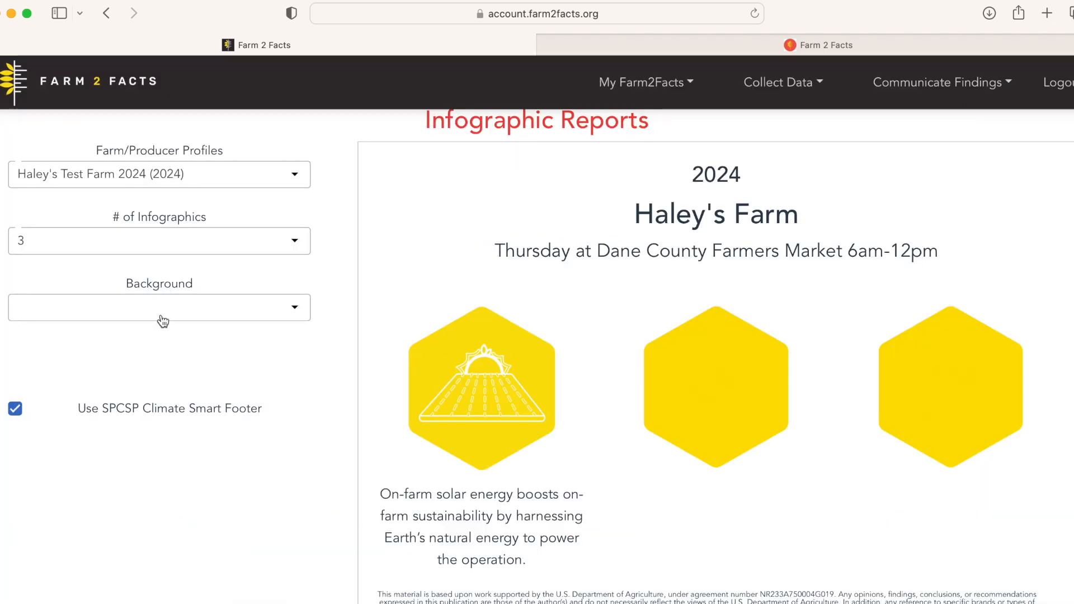
- Try the Radishes background for the infographic report, and replace it with the Custom Color background option
{"action": "left_click", "coordinate": [280, 314]}
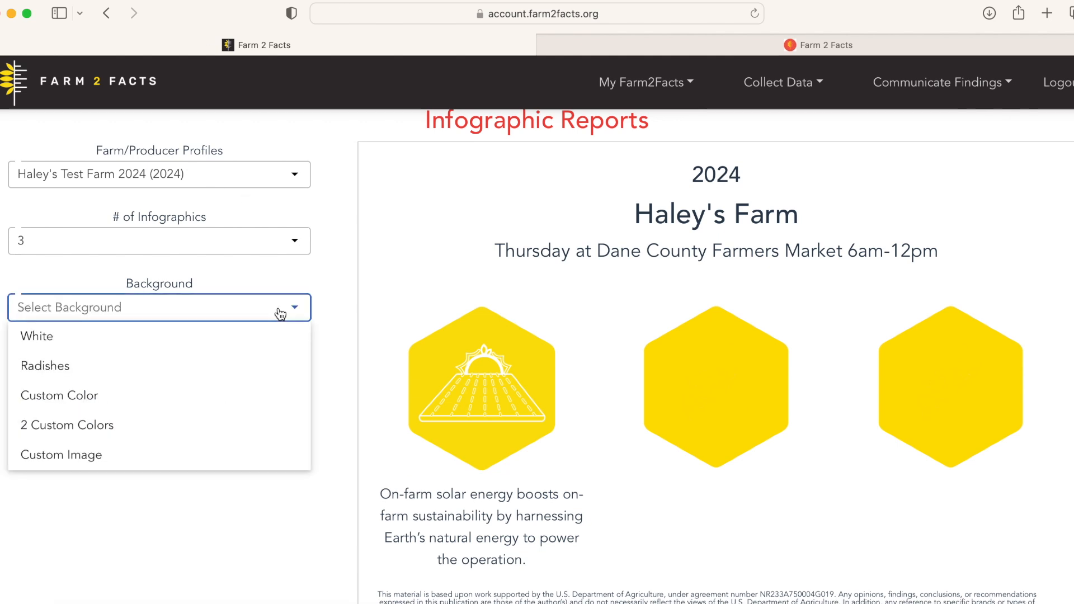
{"action": "left_click", "coordinate": [190, 375]}
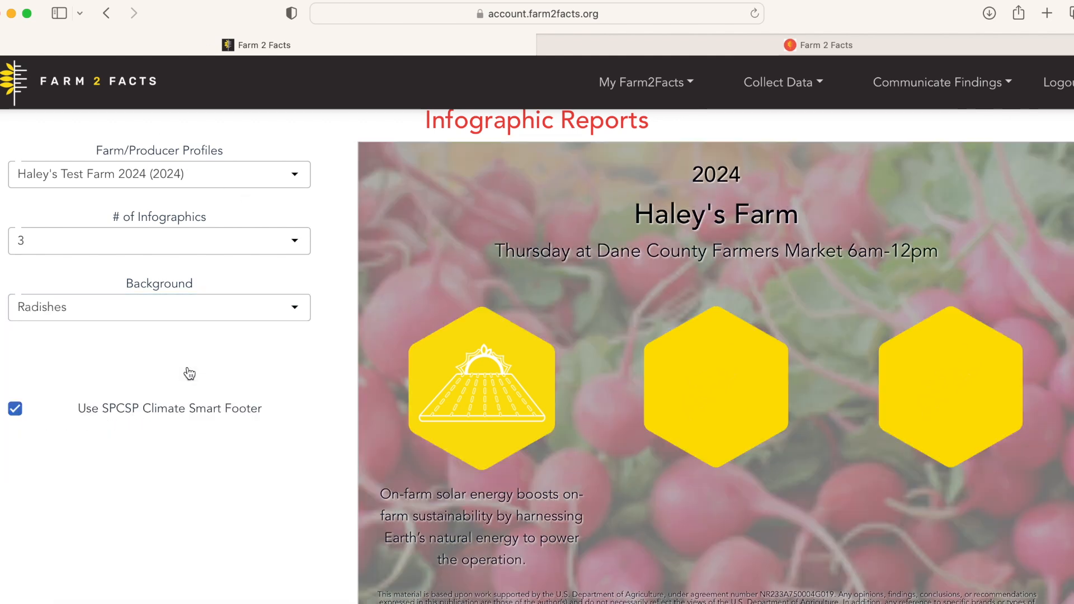
{"action": "left_click", "coordinate": [246, 312]}
{"action": "left_click", "coordinate": [142, 397]}
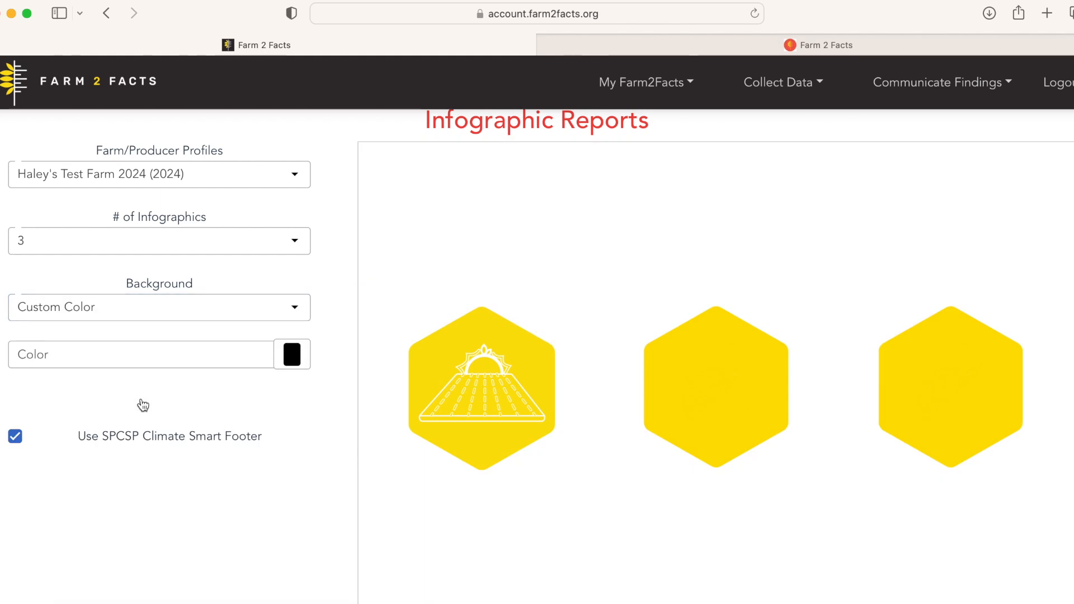
- Examine the color swatches and the RGB, hex or color name entry for the custom background, and close them without choosing a color
{"action": "left_click", "coordinate": [291, 354]}
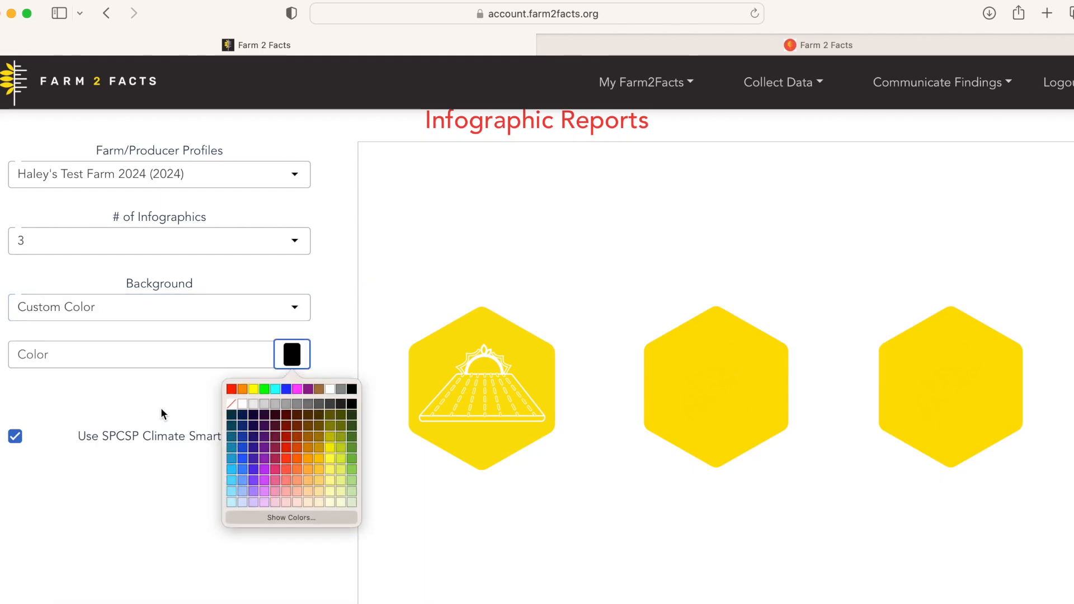
{"action": "left_click", "coordinate": [129, 358]}
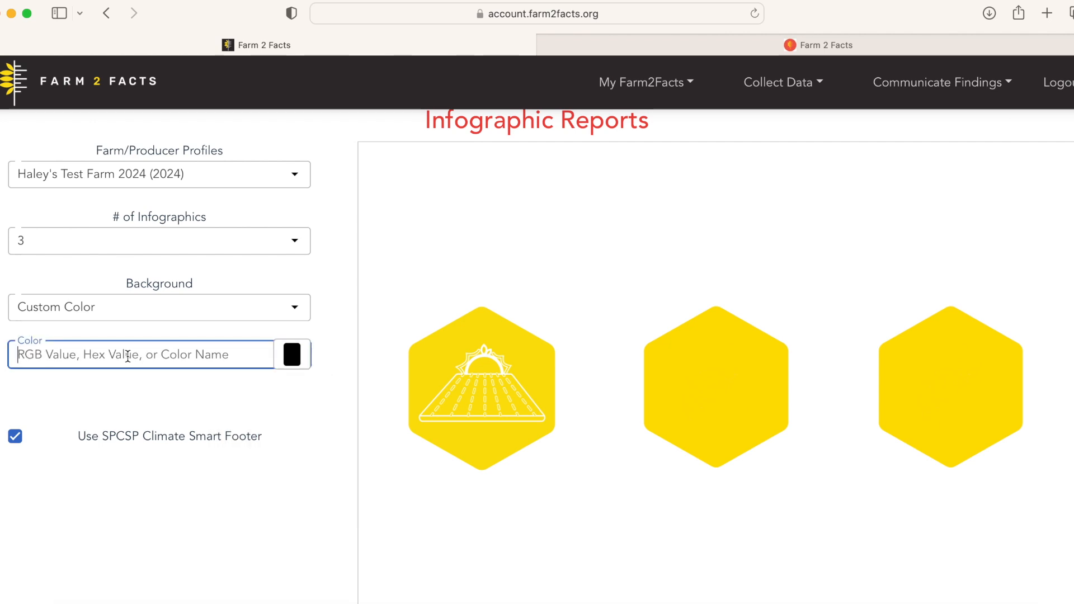
{"action": "left_click", "coordinate": [305, 353]}
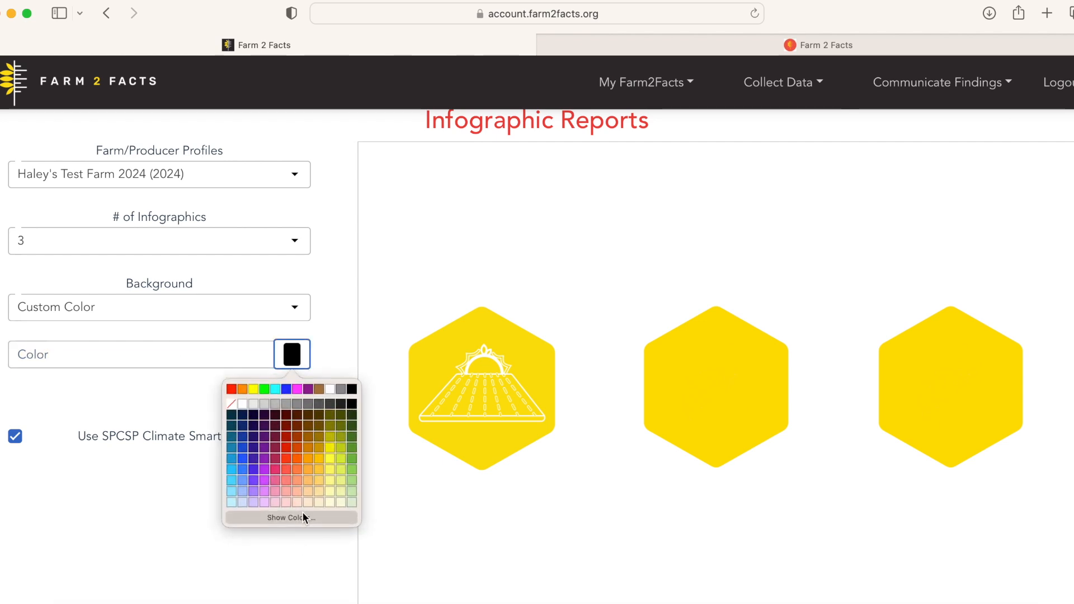
{"action": "left_click", "coordinate": [45, 516]}
- Download the infographic report with its Custom Color background option and the SPCSP Climate Smart footer, and return to the report settings
{"action": "scroll", "coordinate": [334, 492], "scroll_direction": "down", "scroll_amount": 3}
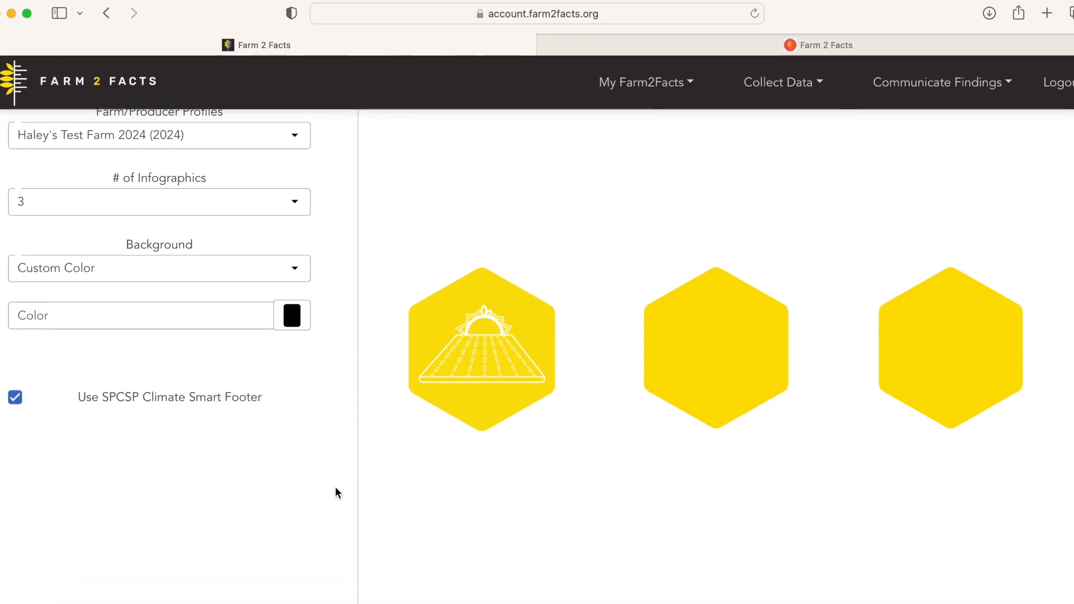
{"action": "scroll", "coordinate": [337, 459], "scroll_direction": "down", "scroll_amount": 3}
{"action": "scroll", "coordinate": [338, 436], "scroll_direction": "down", "scroll_amount": 2}
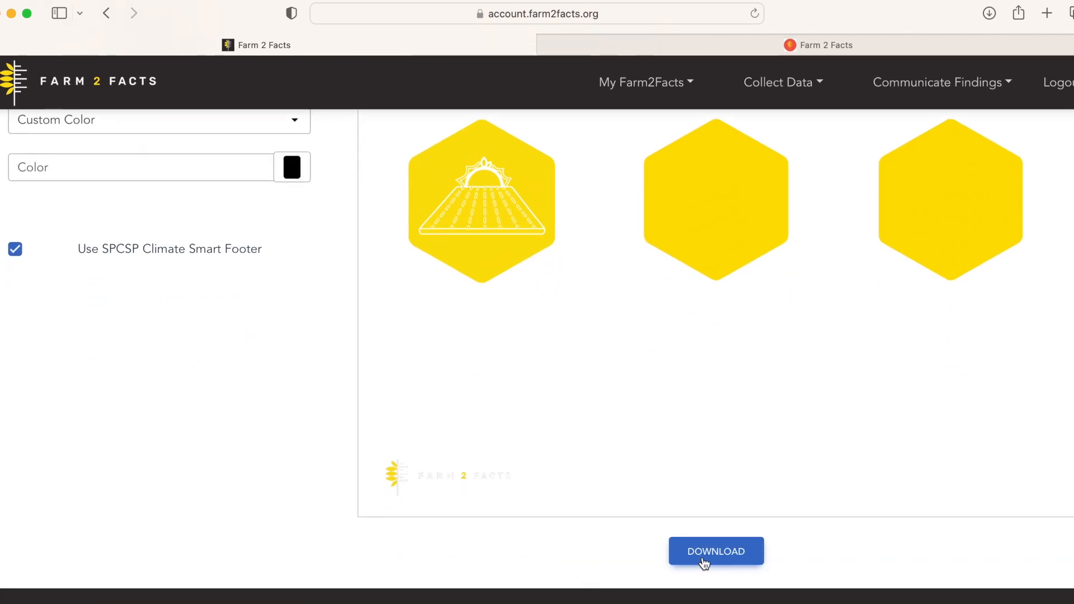
{"action": "left_click", "coordinate": [715, 551]}
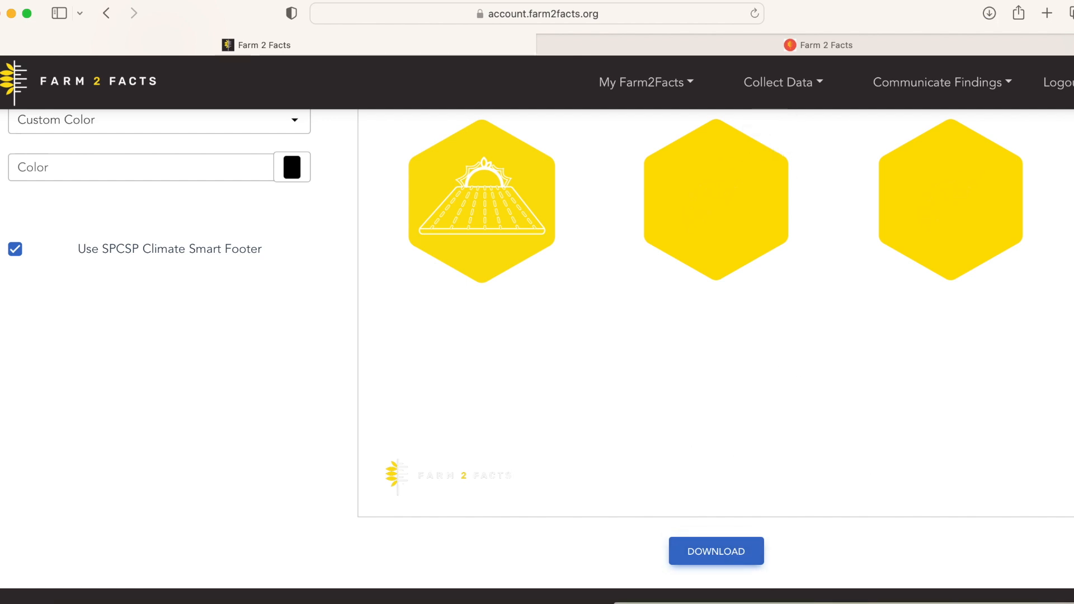
{"action": "scroll", "coordinate": [629, 420], "scroll_direction": "up", "scroll_amount": 5}
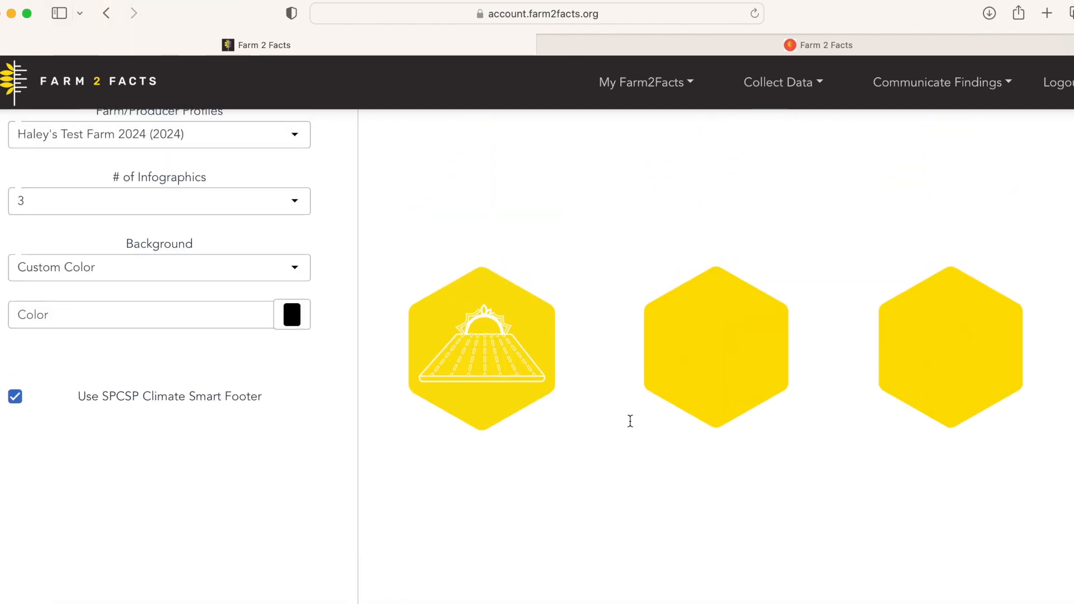
{"action": "scroll", "coordinate": [629, 421], "scroll_direction": "down", "scroll_amount": 1}
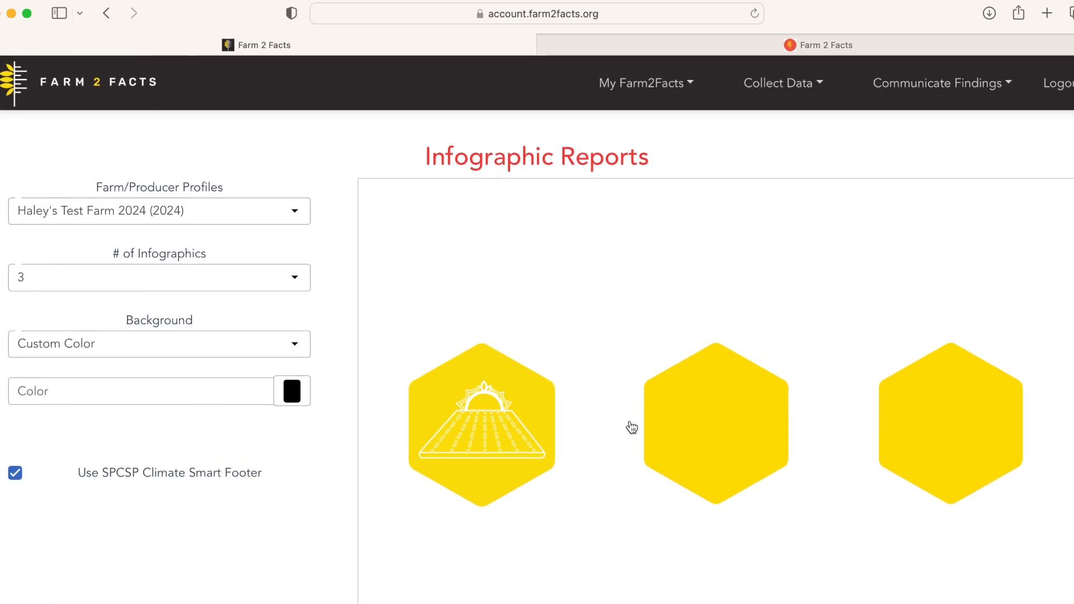